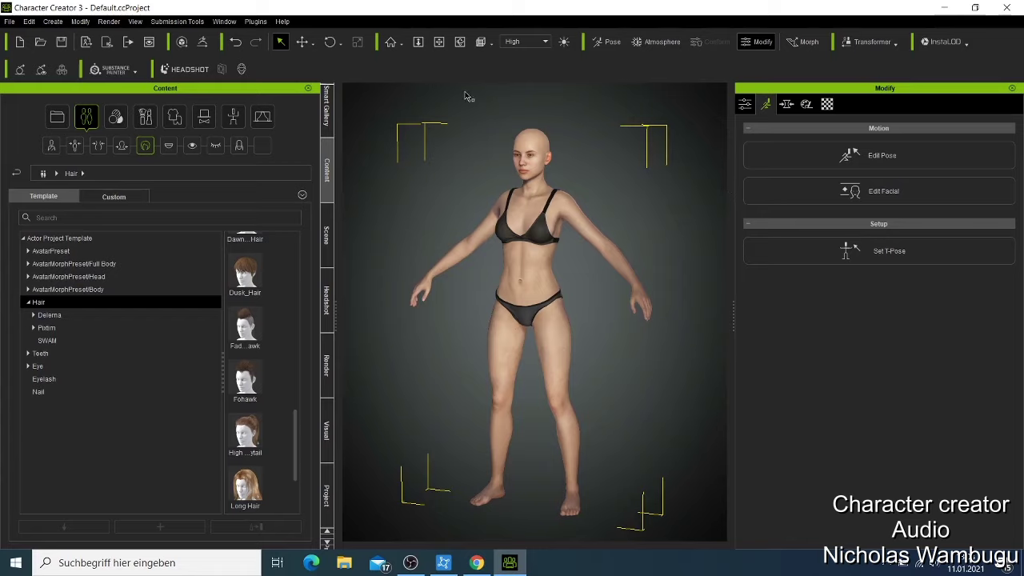
Examine the project templates in the Character, Clothed, Professional Outfit and ToKoMotion folders, including Stylized Males & Females.
click(461, 42)
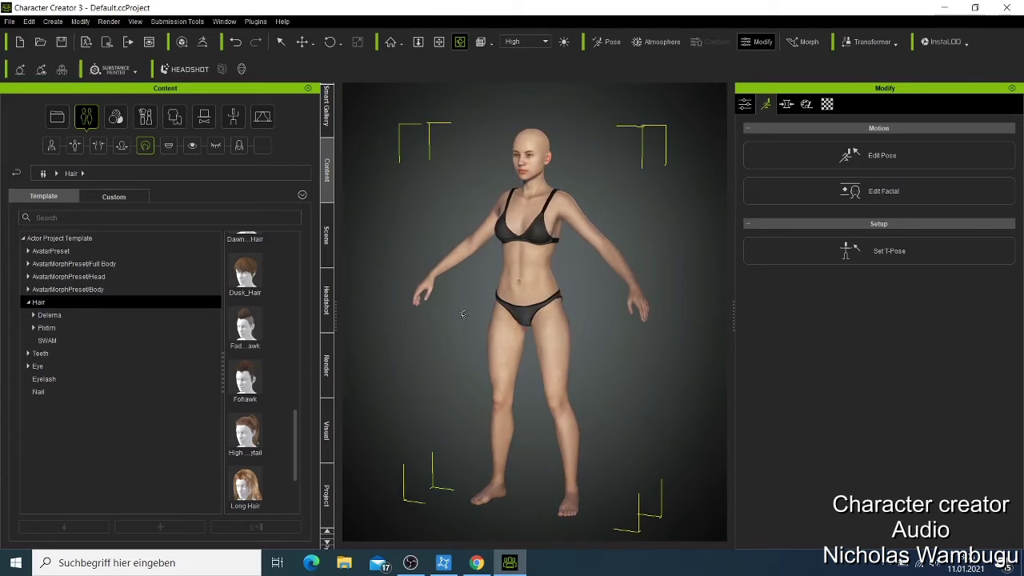
click(57, 118)
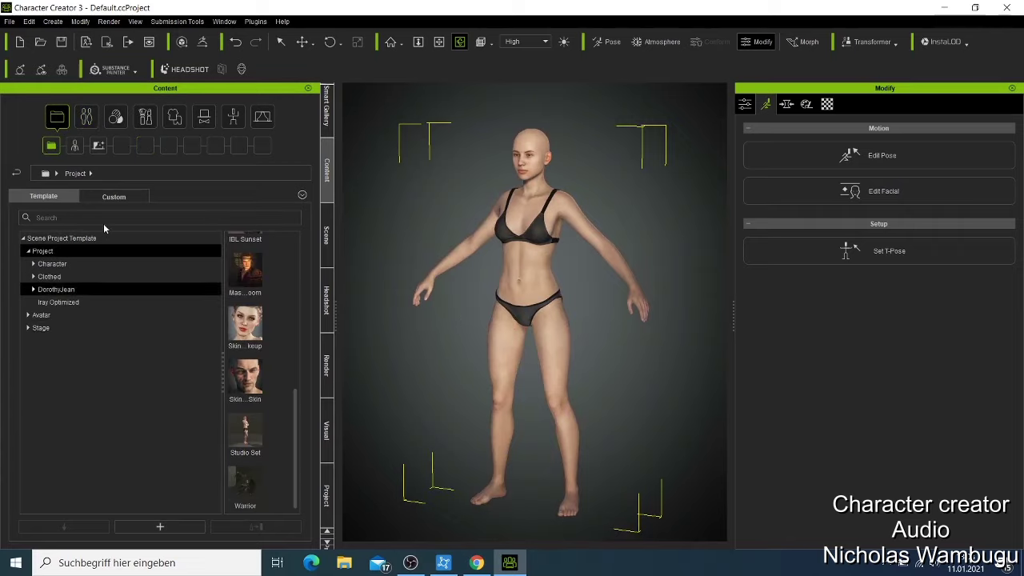
click(80, 264)
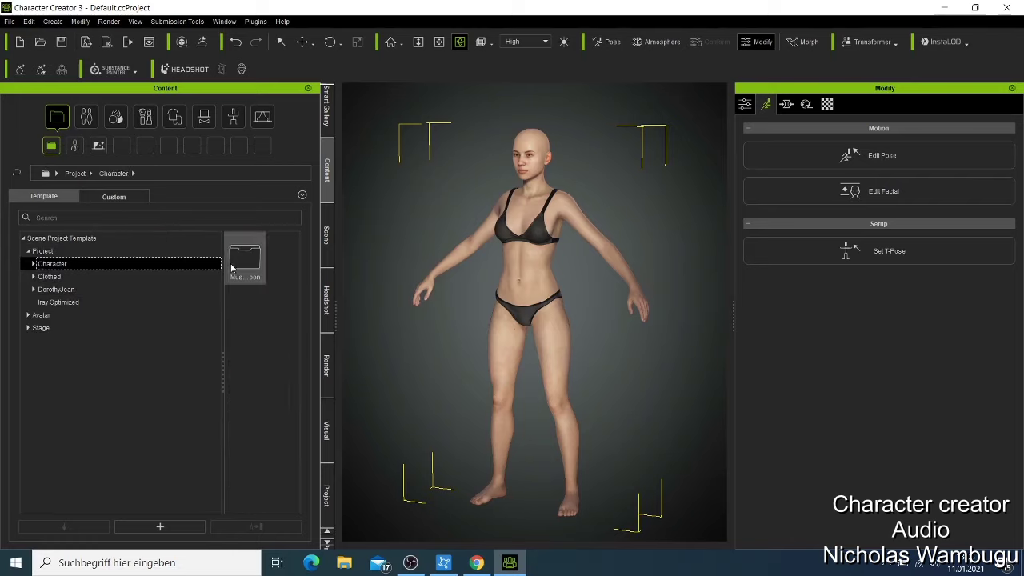
double_click(233, 266)
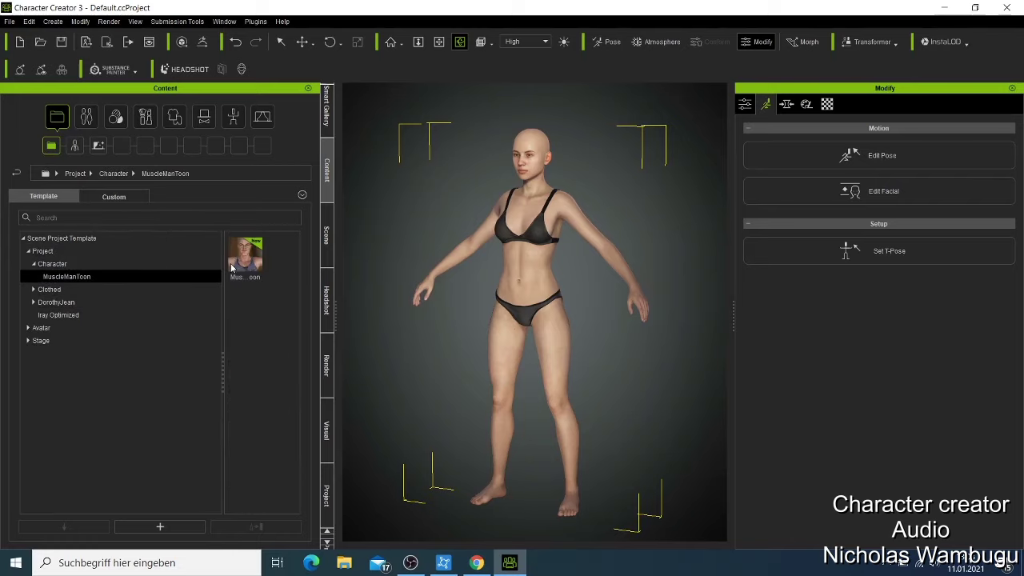
click(68, 290)
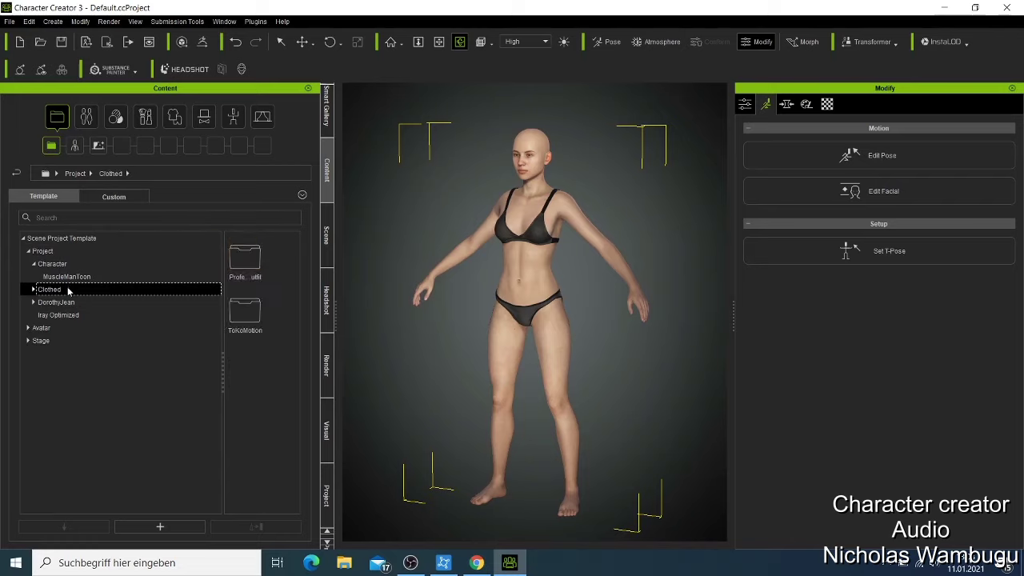
double_click(241, 262)
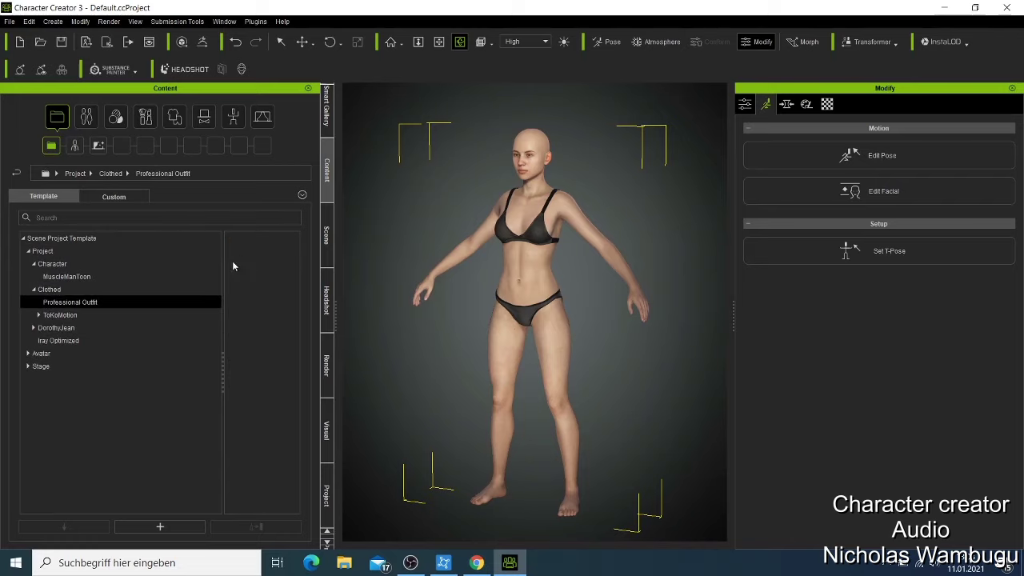
click(65, 315)
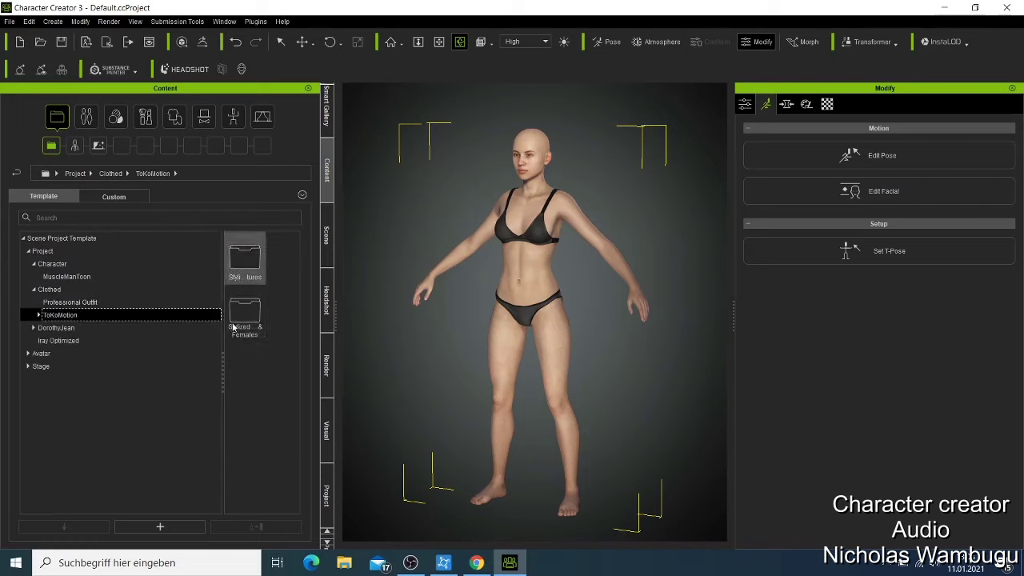
double_click(242, 316)
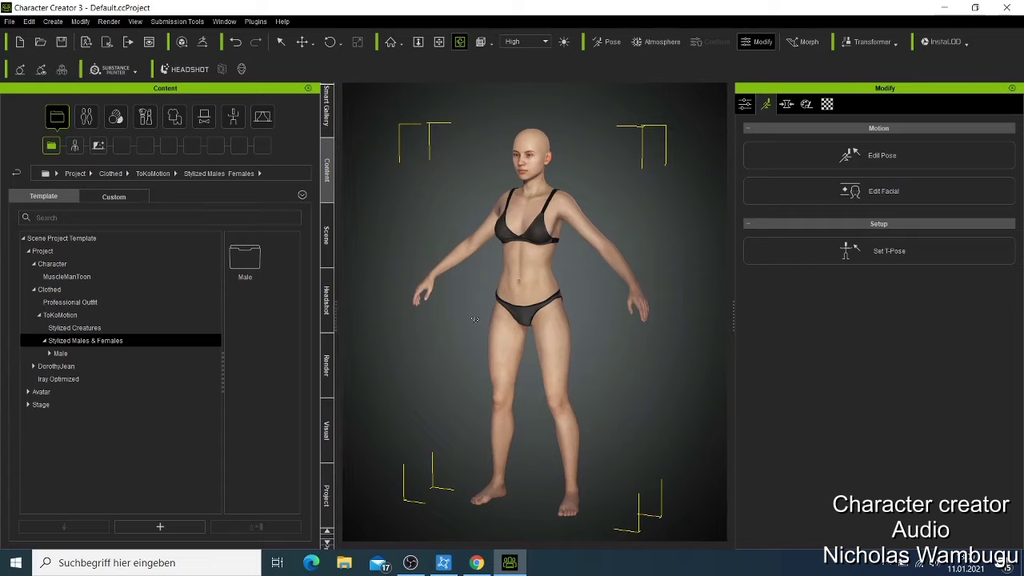
right_drag(496, 305, 387, 308)
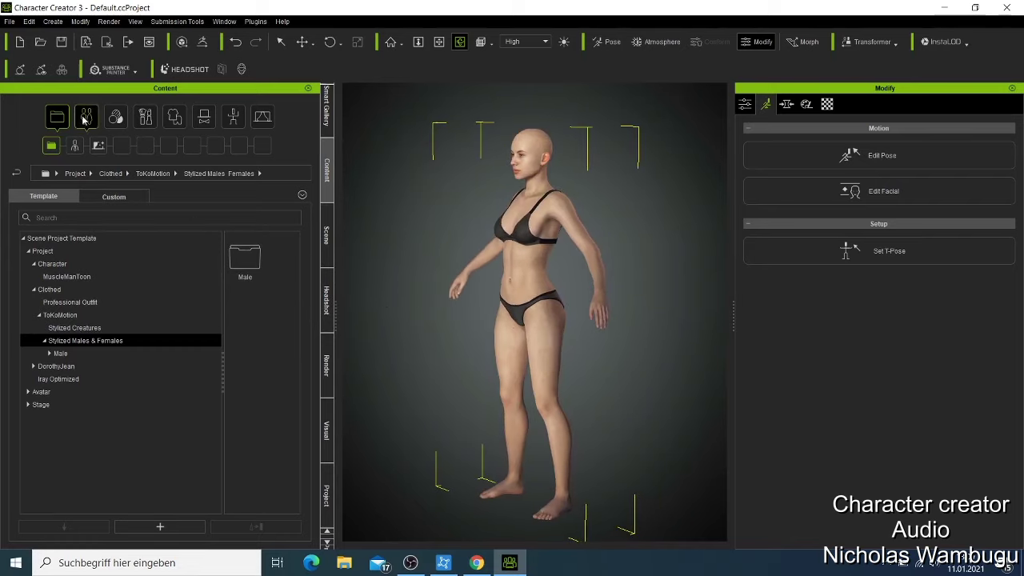
Apply the high ponytail from the Hair templates to the bald female character.
click(87, 118)
double_click(50, 303)
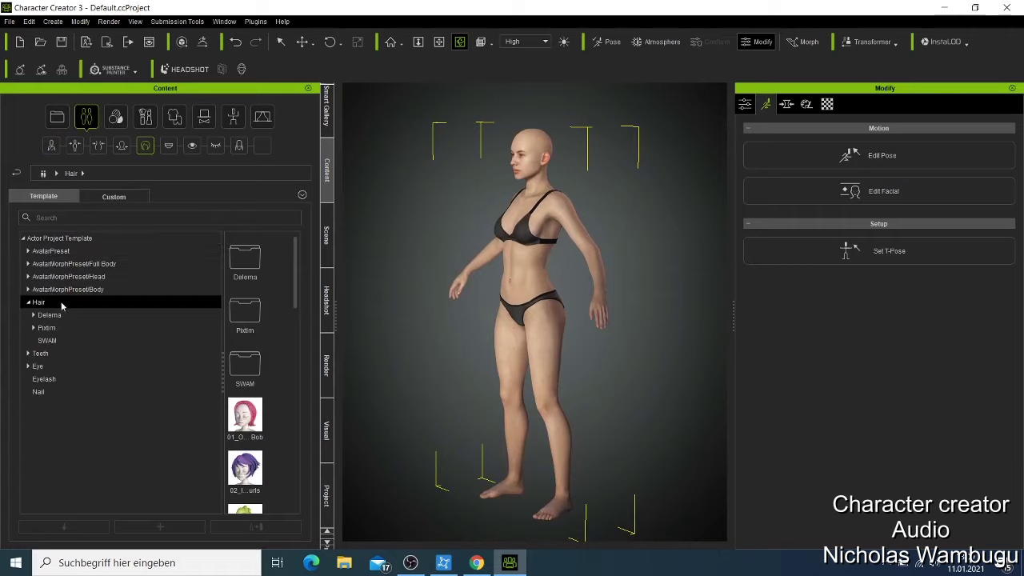
scroll(255, 360, down, 8)
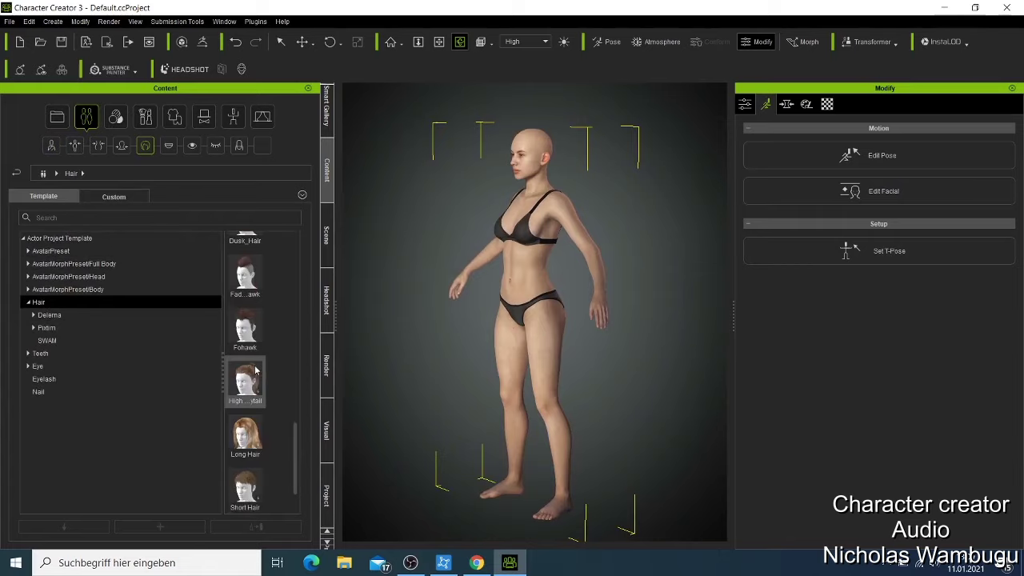
double_click(256, 340)
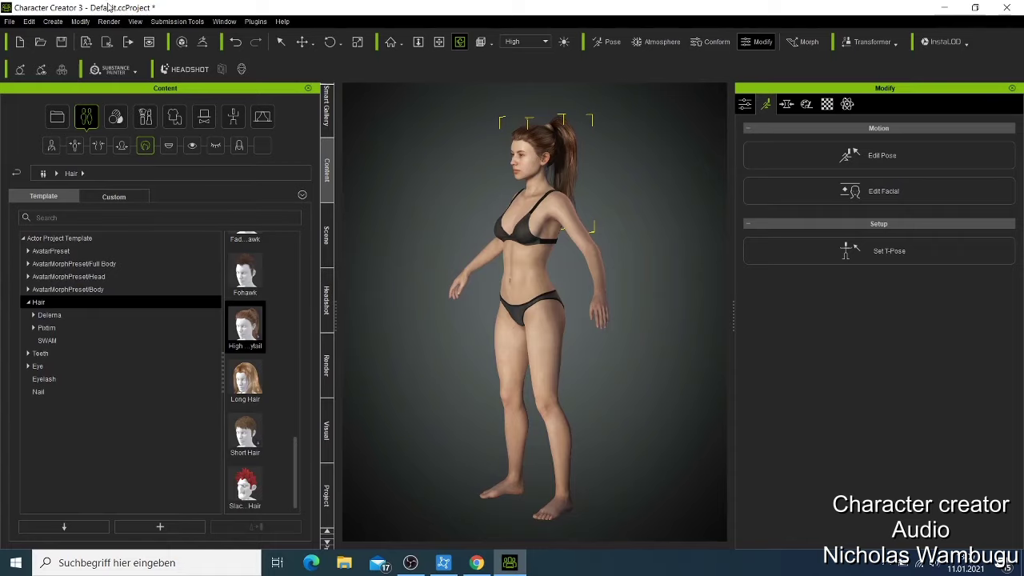
Delete the ponytail hair and apply the Long Hair template to the character instead.
click(28, 20)
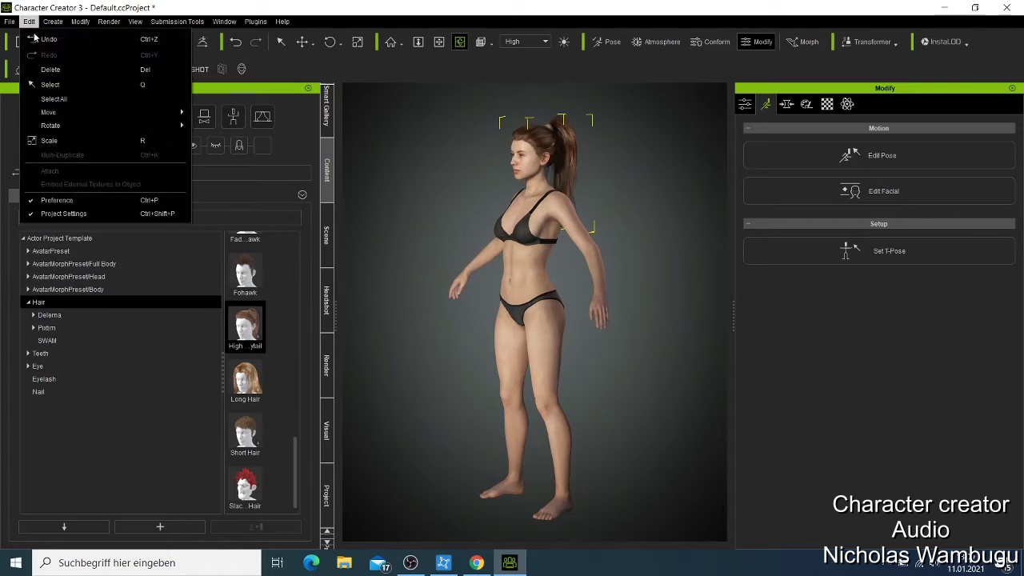
click(66, 70)
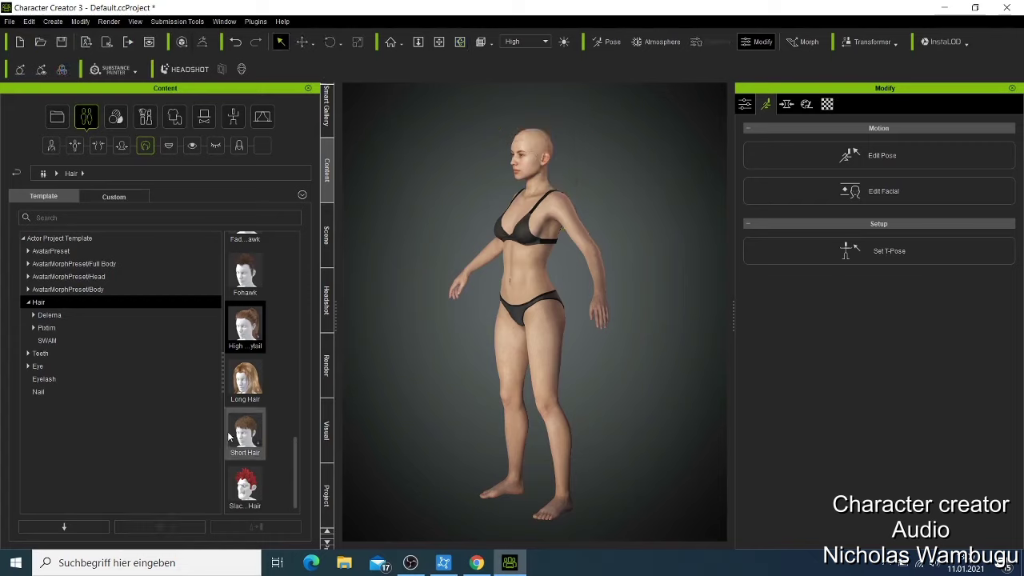
click(246, 378)
click(65, 526)
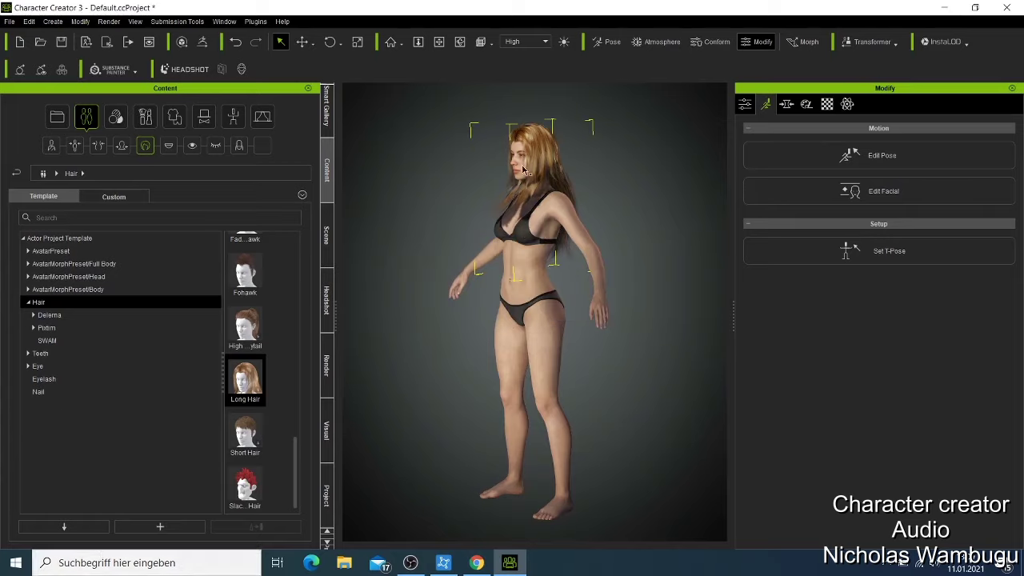
click(459, 41)
drag(485, 331, 552, 325)
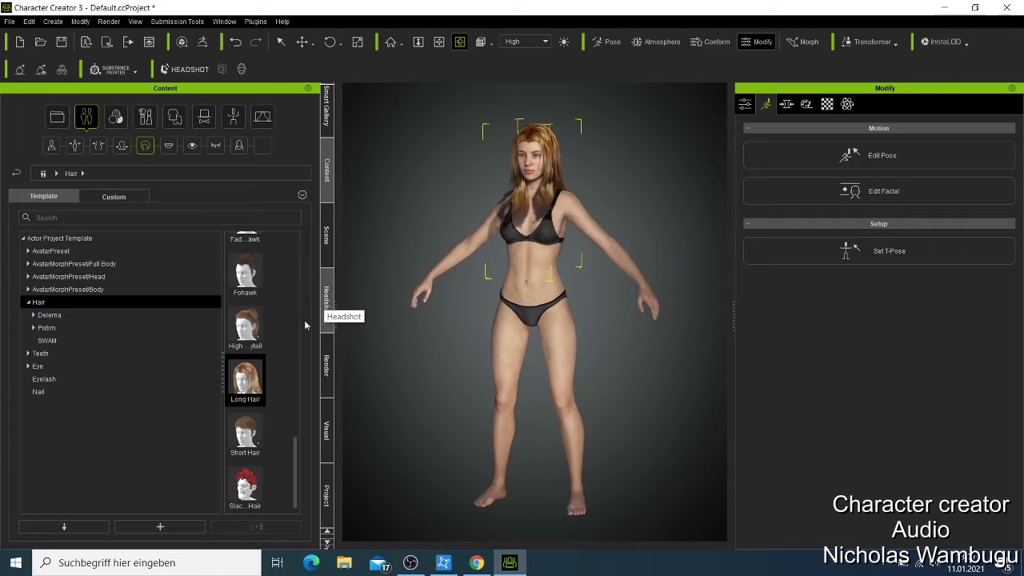
Examine the skin templates in the Overall category's Normal folder.
click(117, 123)
click(28, 250)
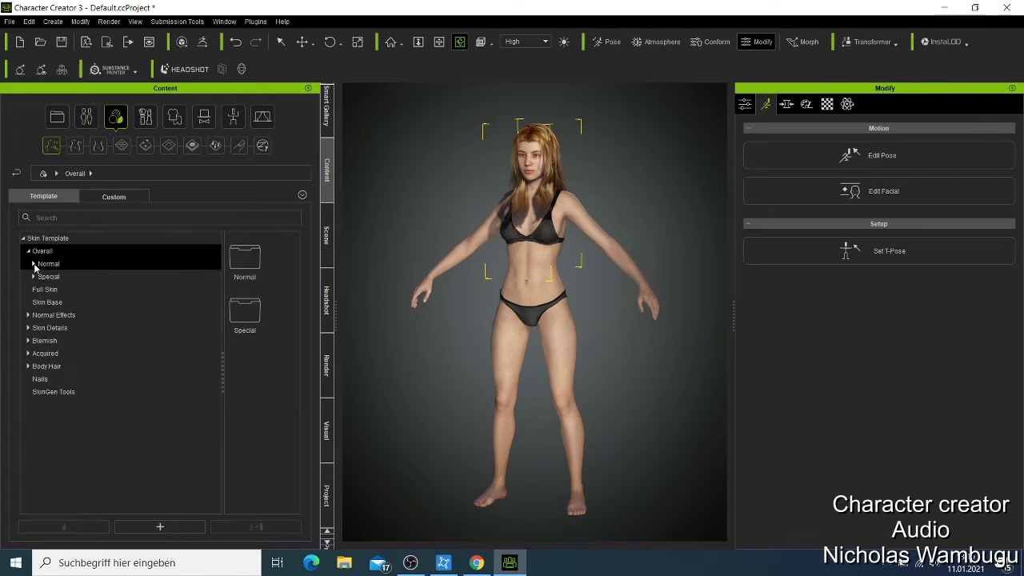
click(33, 265)
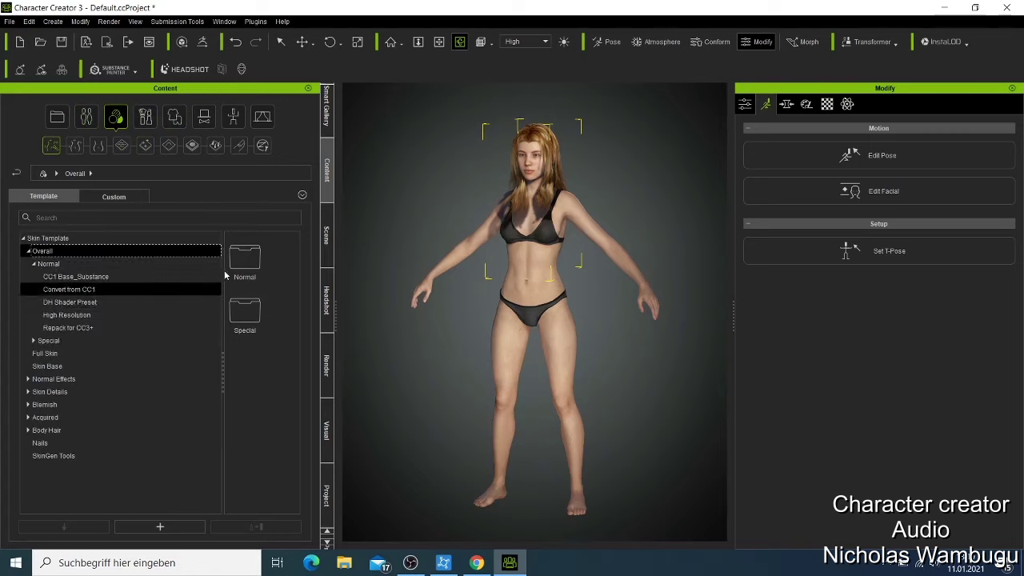
double_click(244, 258)
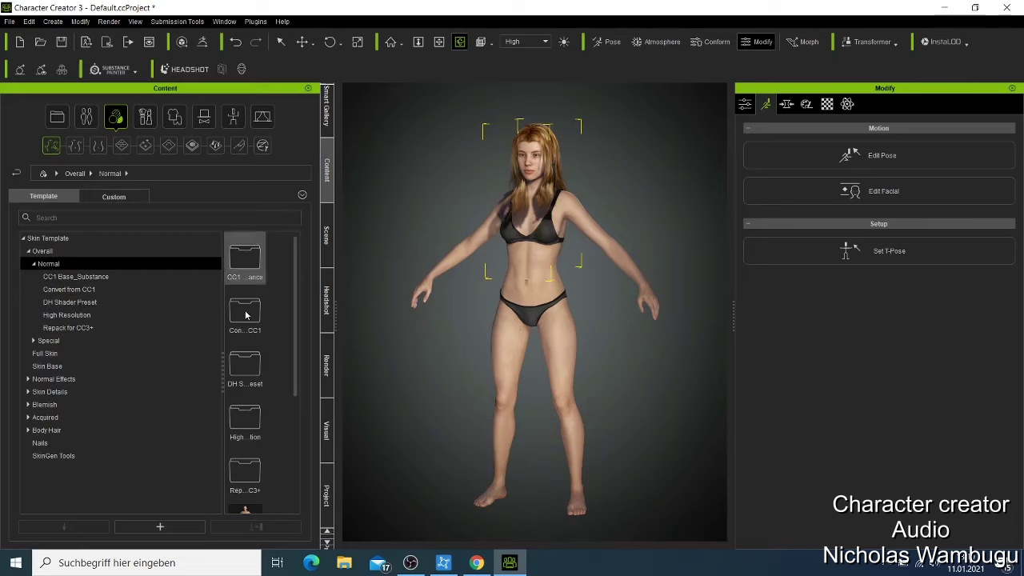
scroll(245, 315, down, 3)
scroll(247, 360, up, 3)
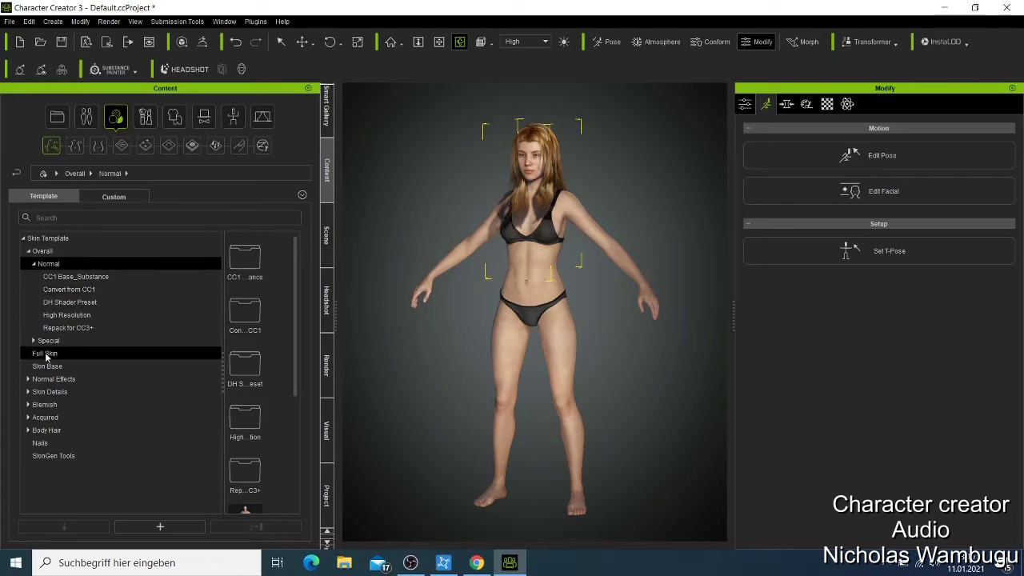
Look through the Full Skin, Skin Base and Normal Effects templates, including Facial Wrinkle, Facial Part and Noise.
click(46, 357)
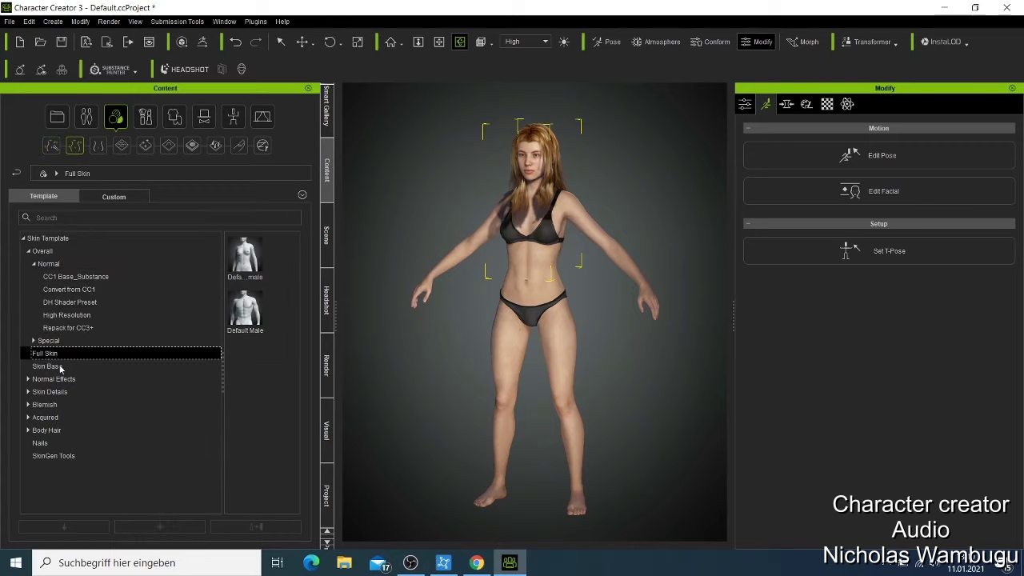
click(60, 368)
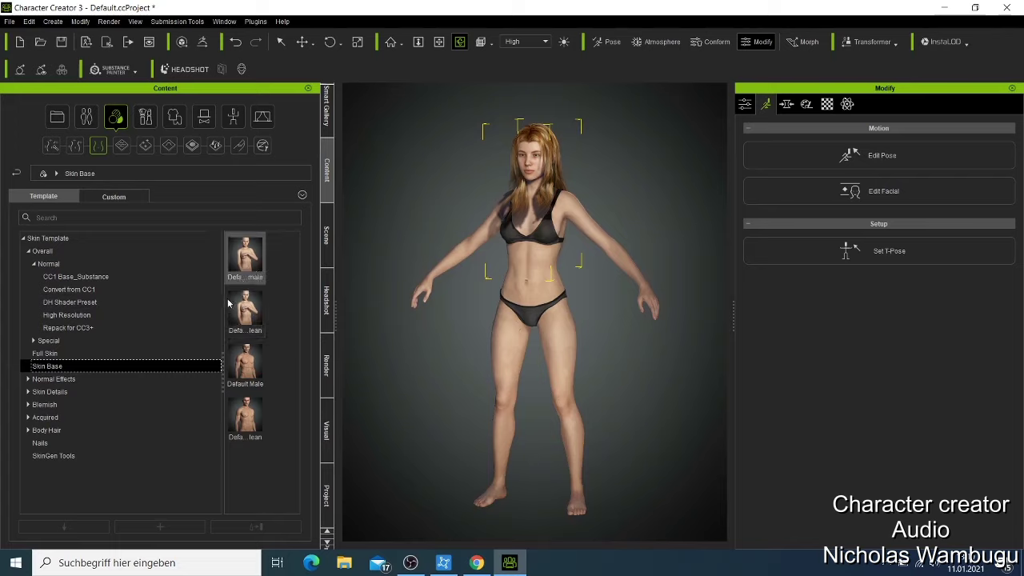
click(52, 380)
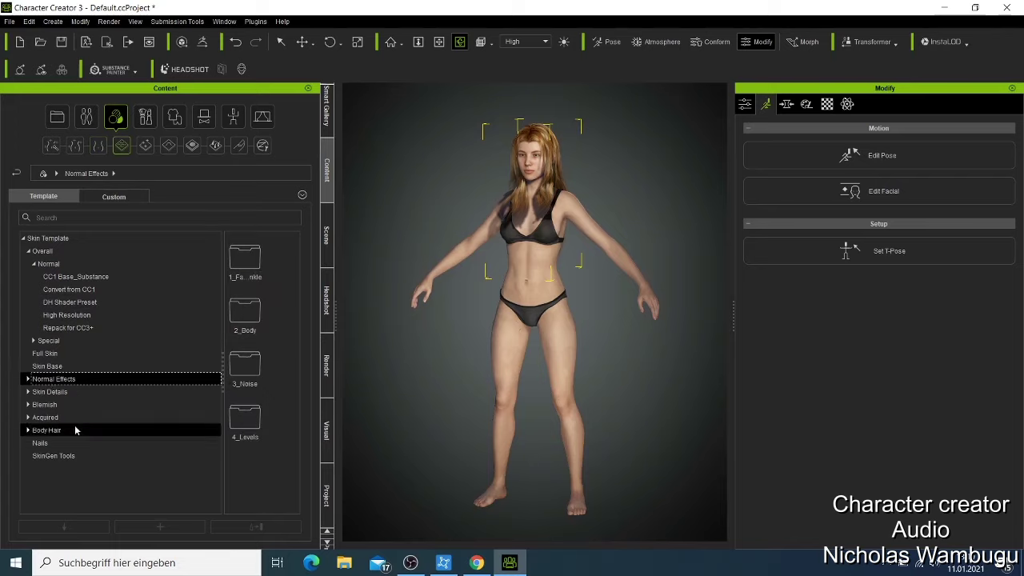
click(254, 273)
double_click(254, 273)
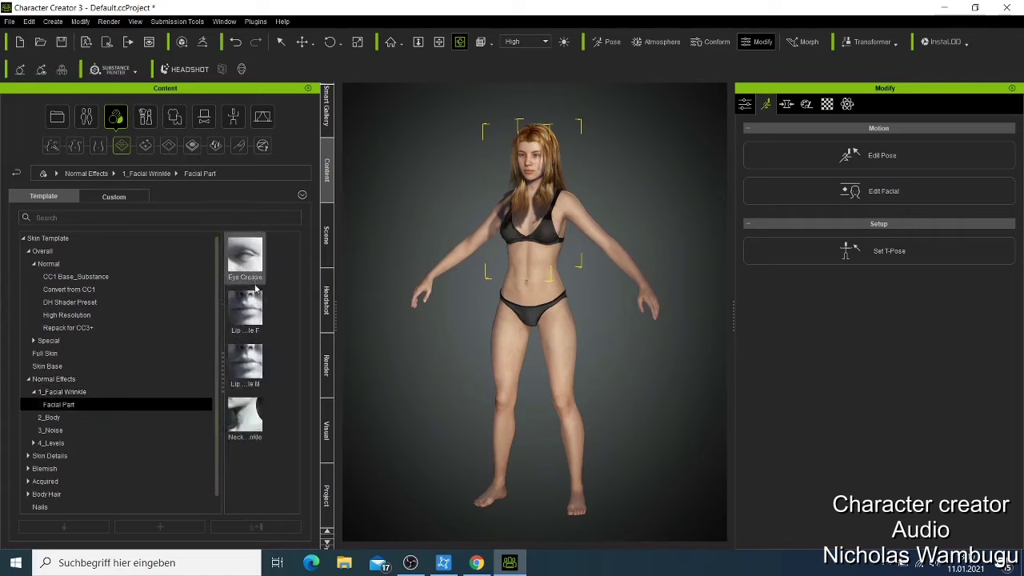
click(64, 395)
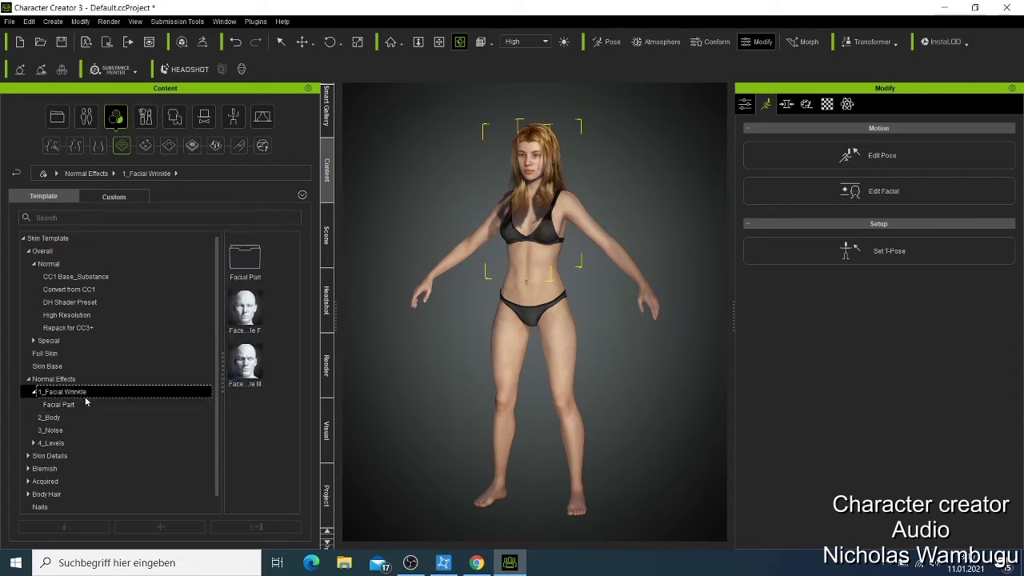
click(64, 430)
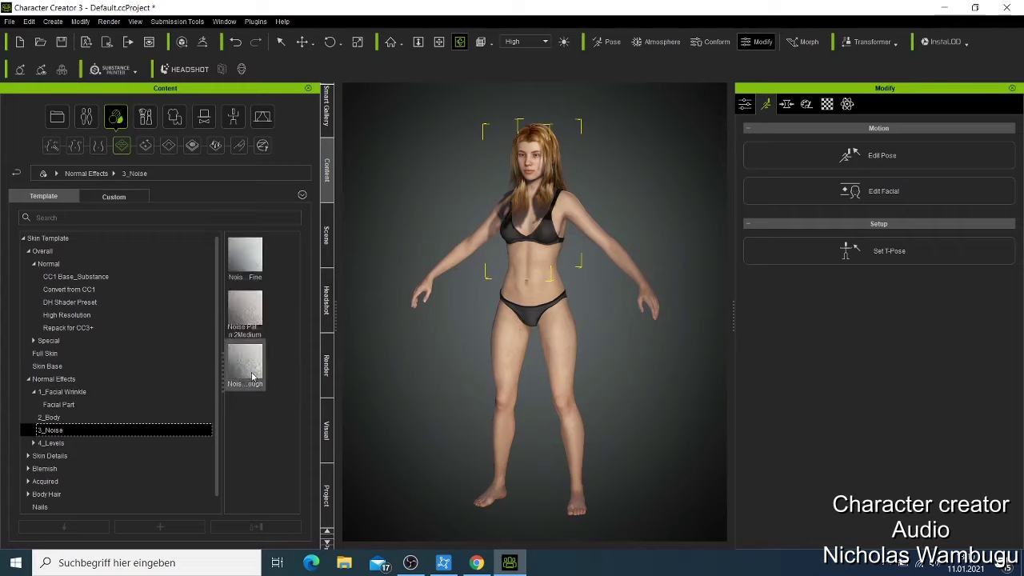
mouse_move(252, 376)
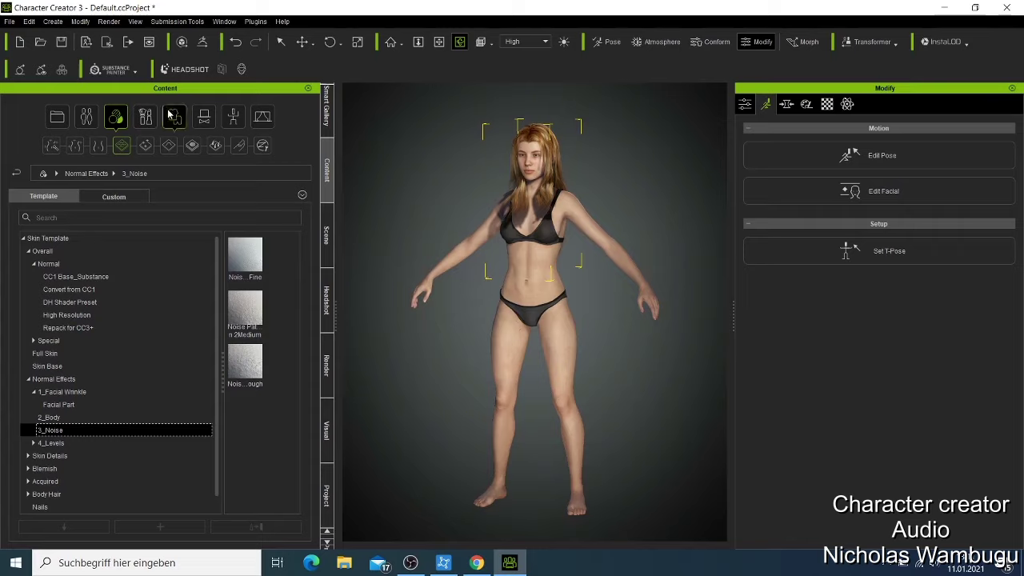
Apply the Cordial full makeup to the character's face and deactivate the skin and makeup editor.
click(142, 122)
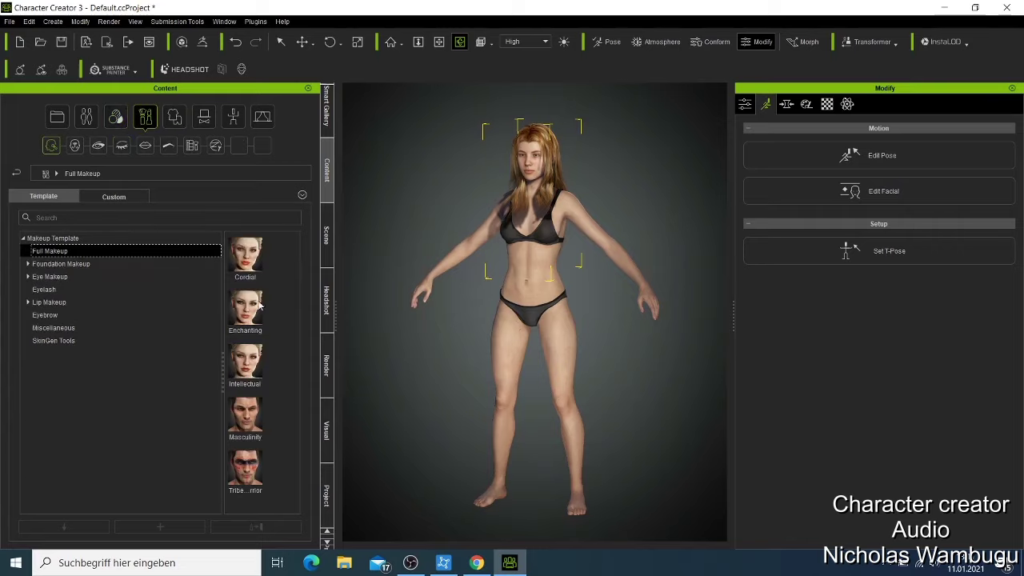
scroll(506, 214, up, 1)
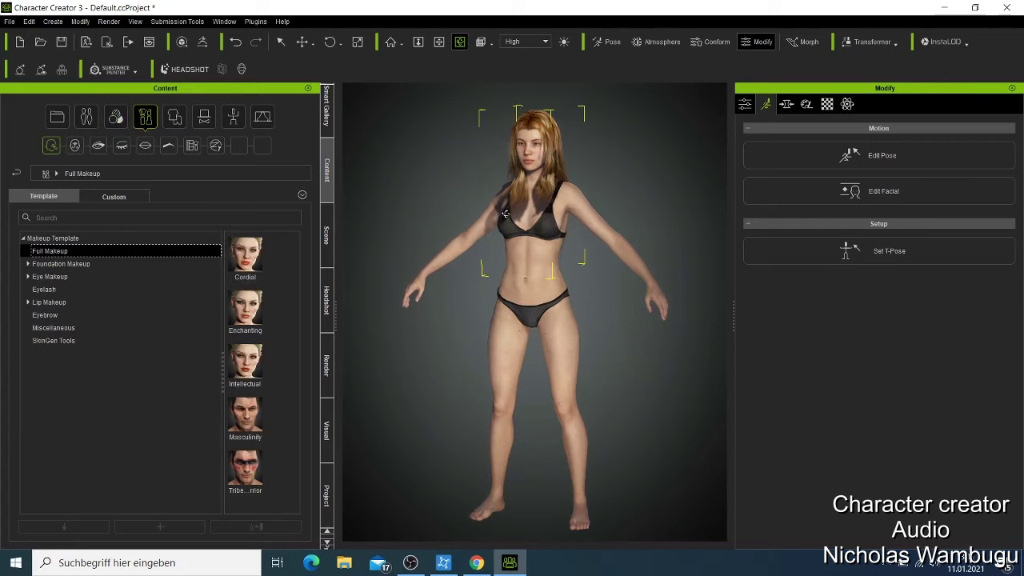
key(f)
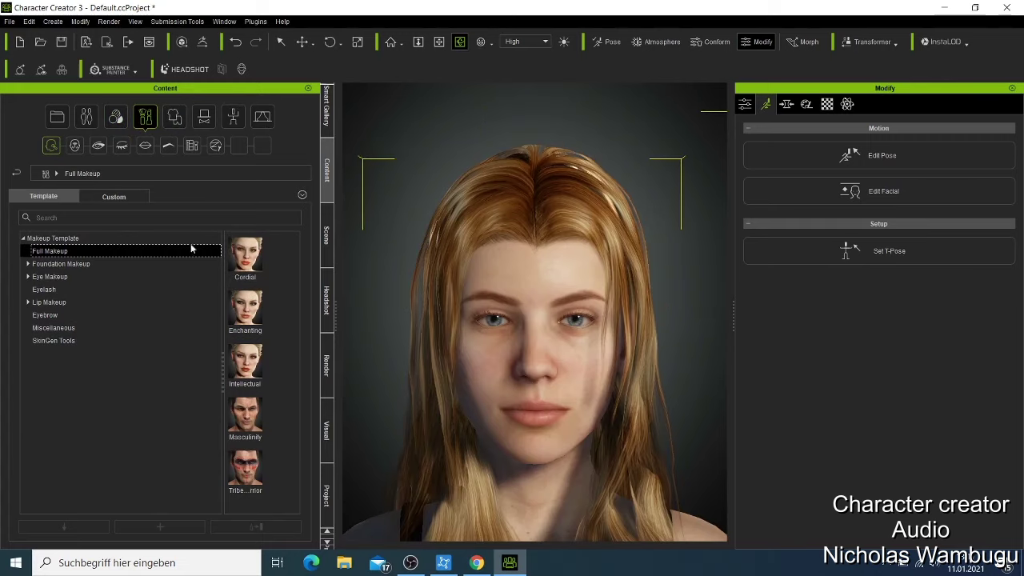
double_click(254, 265)
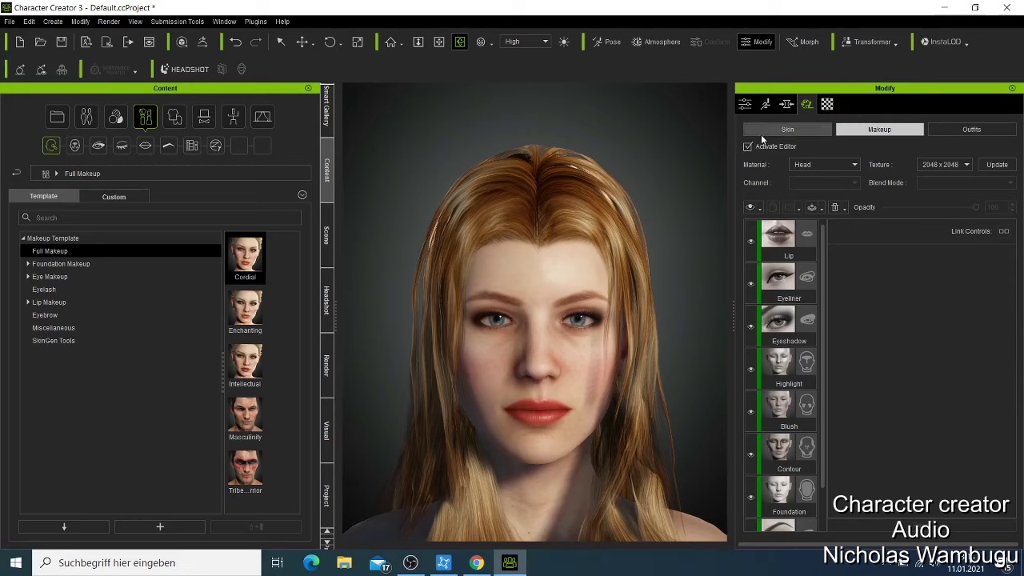
click(781, 129)
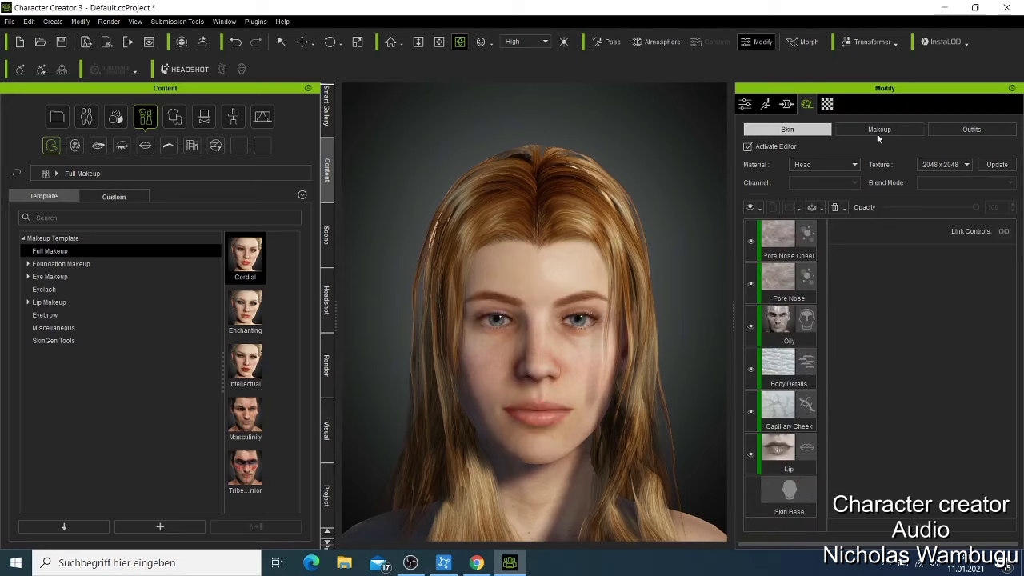
click(747, 147)
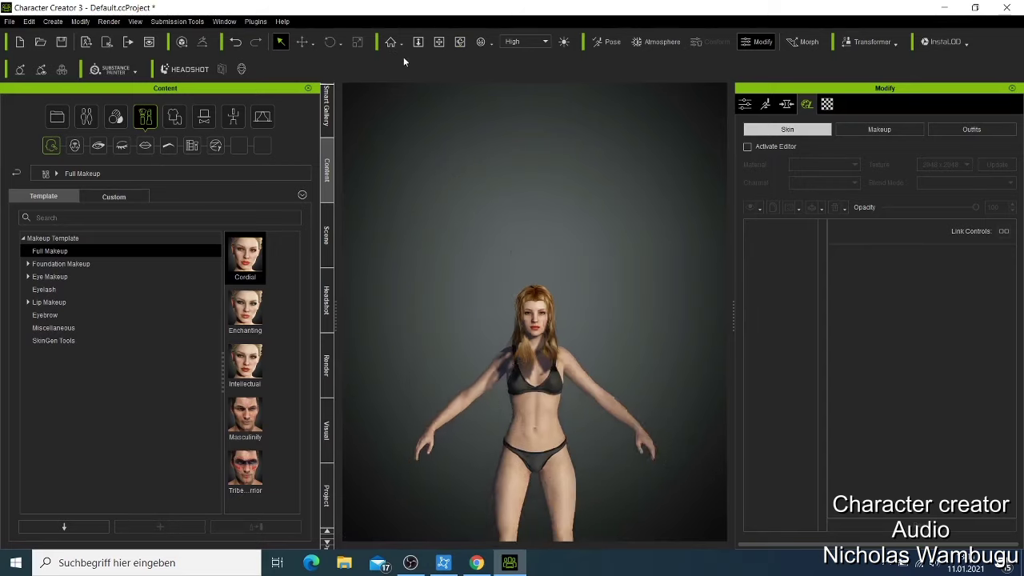
Frame the full character in view and look through the Underwear clothing templates.
click(438, 43)
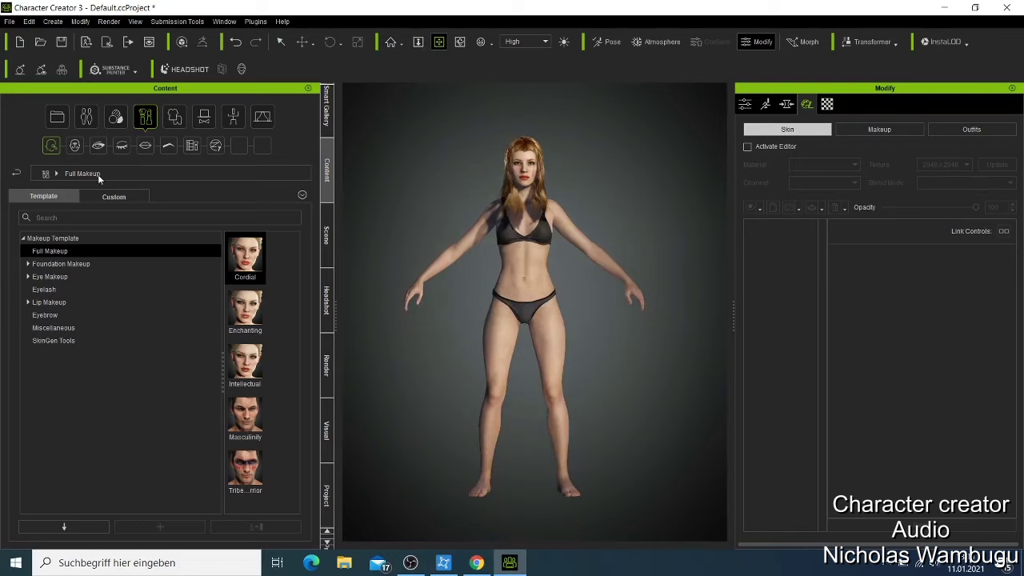
click(174, 117)
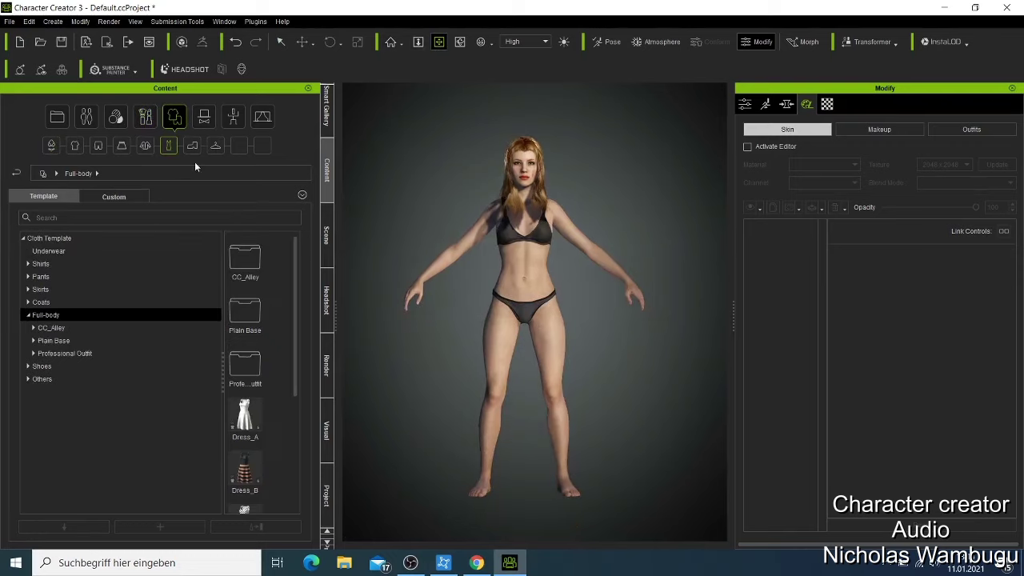
click(69, 251)
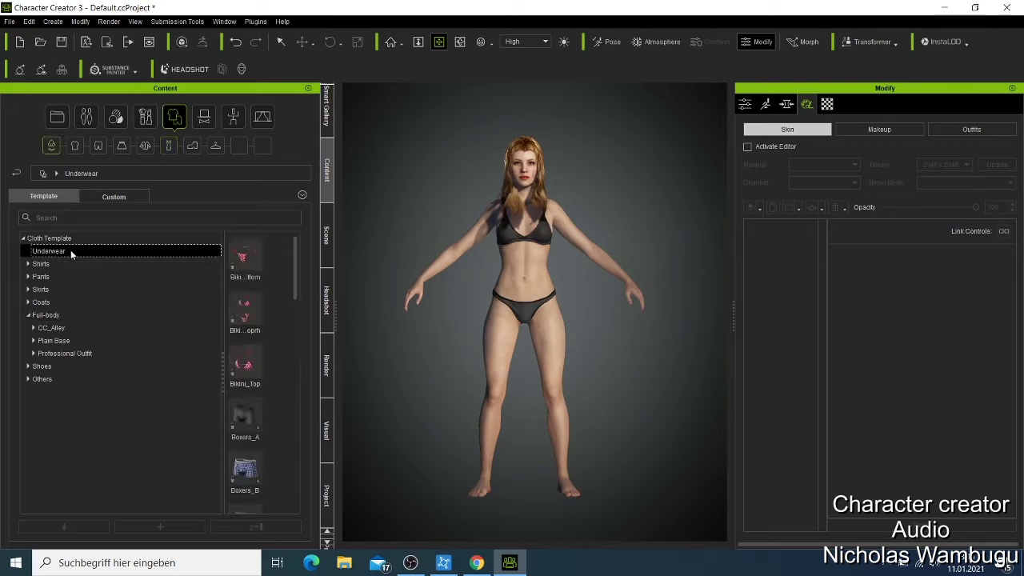
scroll(256, 404, down, 5)
scroll(244, 389, up, 5)
Try to apply the Bra_A template over the character's existing bra.
double_click(256, 387)
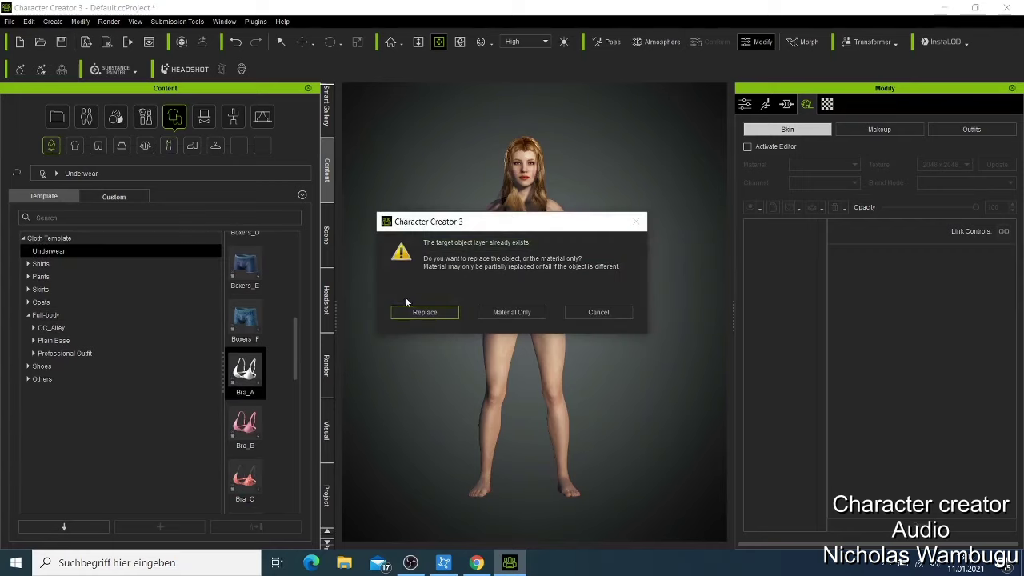
click(588, 315)
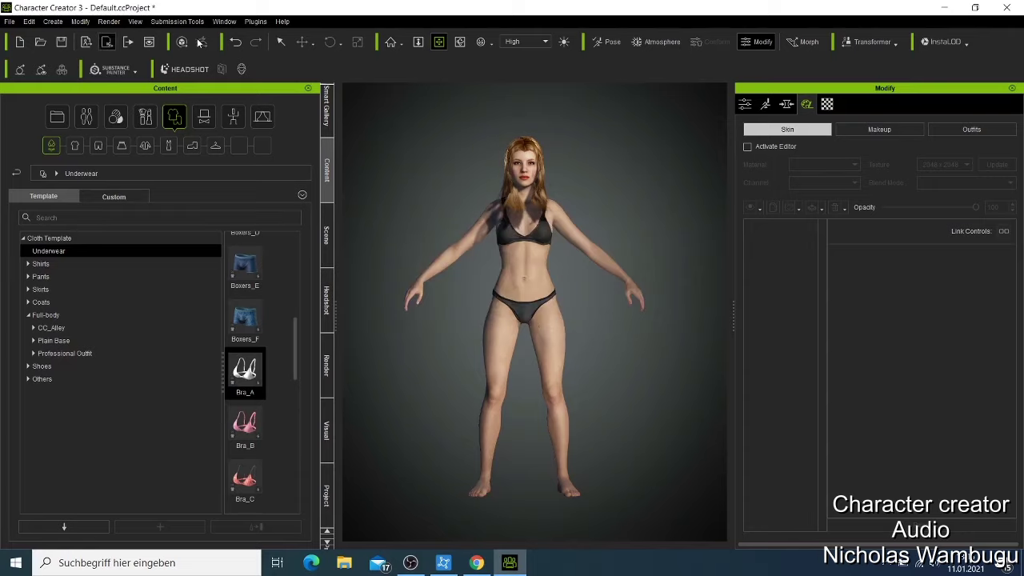
Select the character's black Bra object in the scene list and delete it.
click(281, 41)
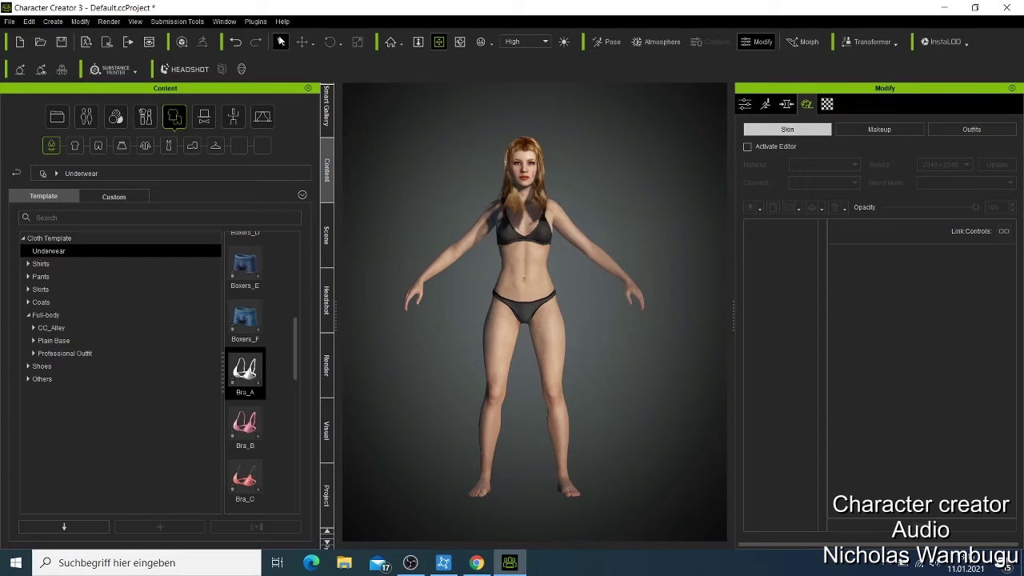
click(549, 244)
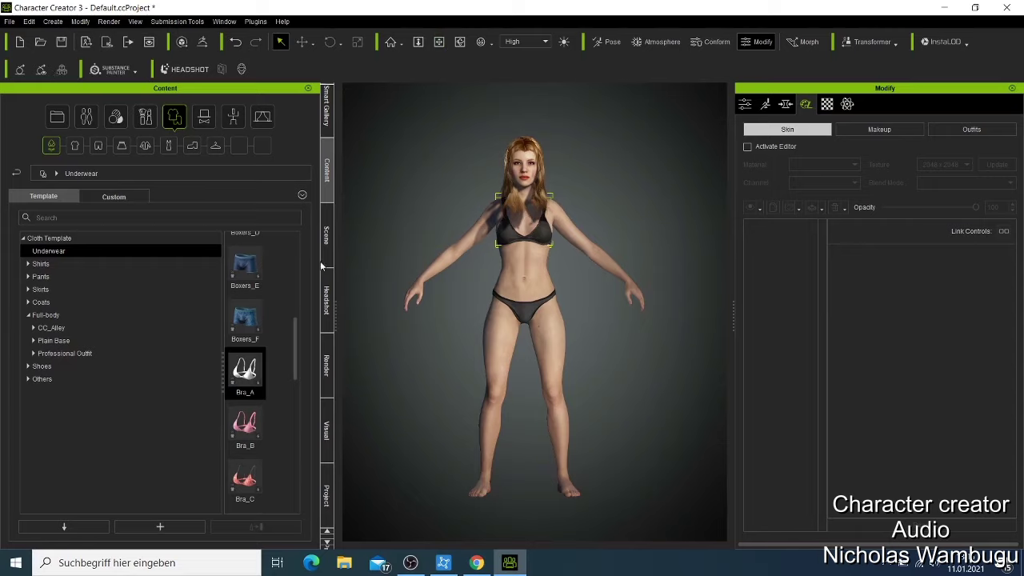
click(326, 240)
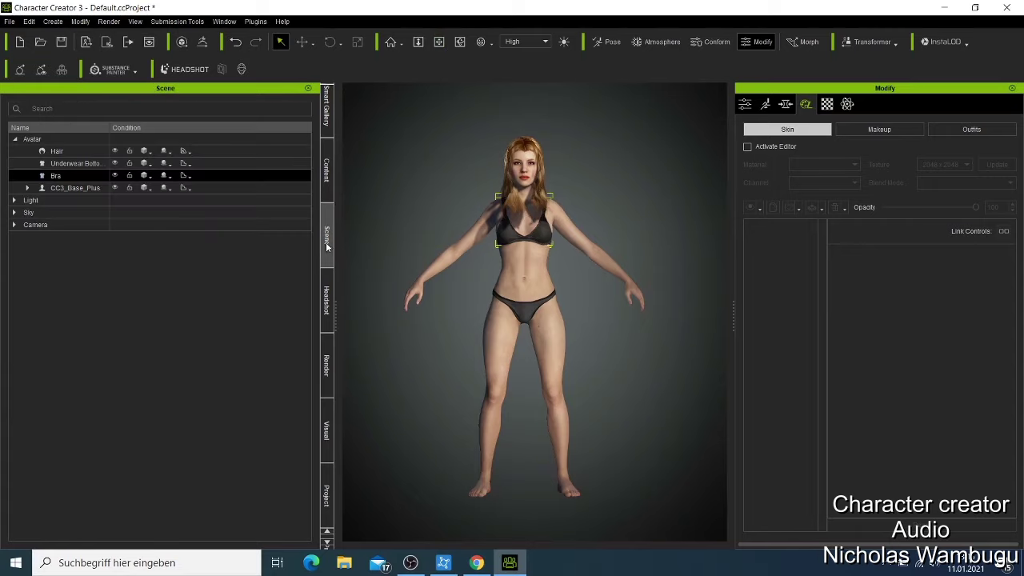
click(74, 164)
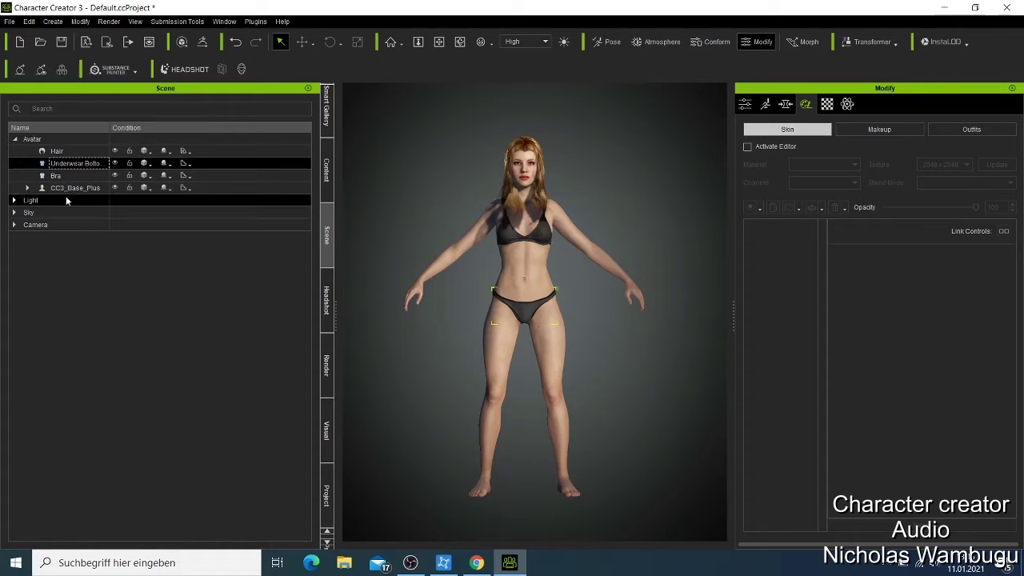
click(76, 175)
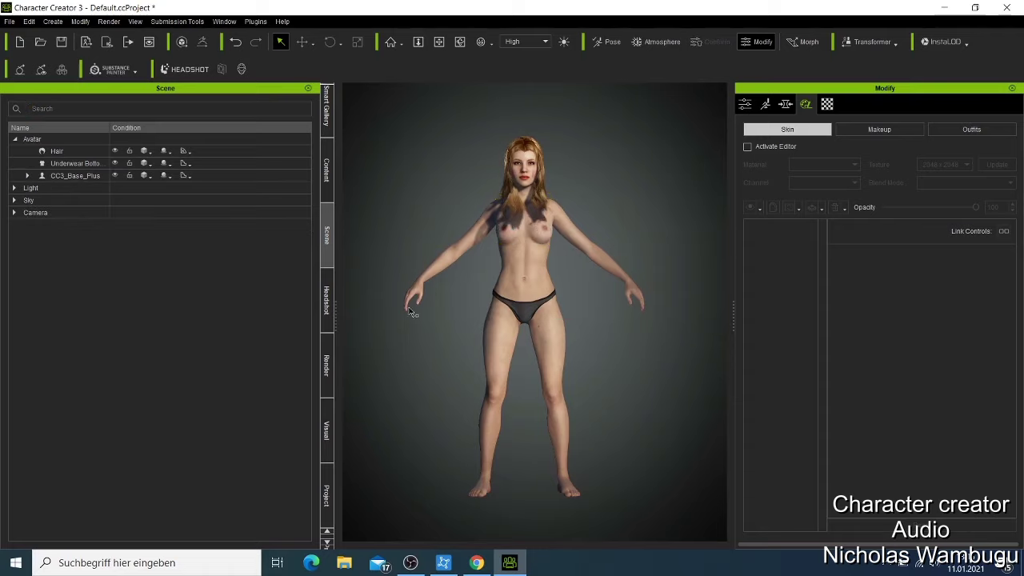
Select the black underwear bottoms on the character and delete them.
click(519, 319)
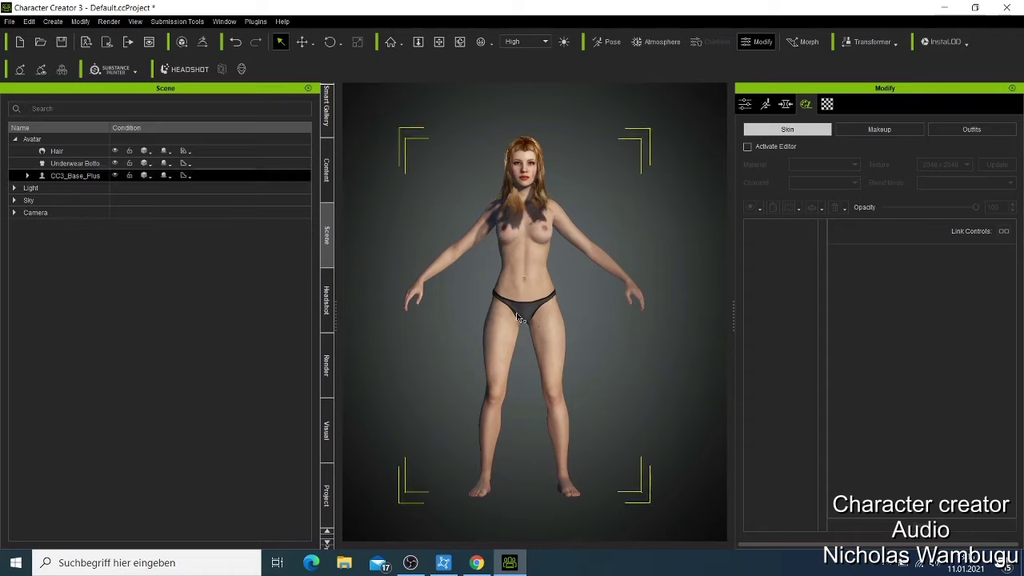
click(519, 318)
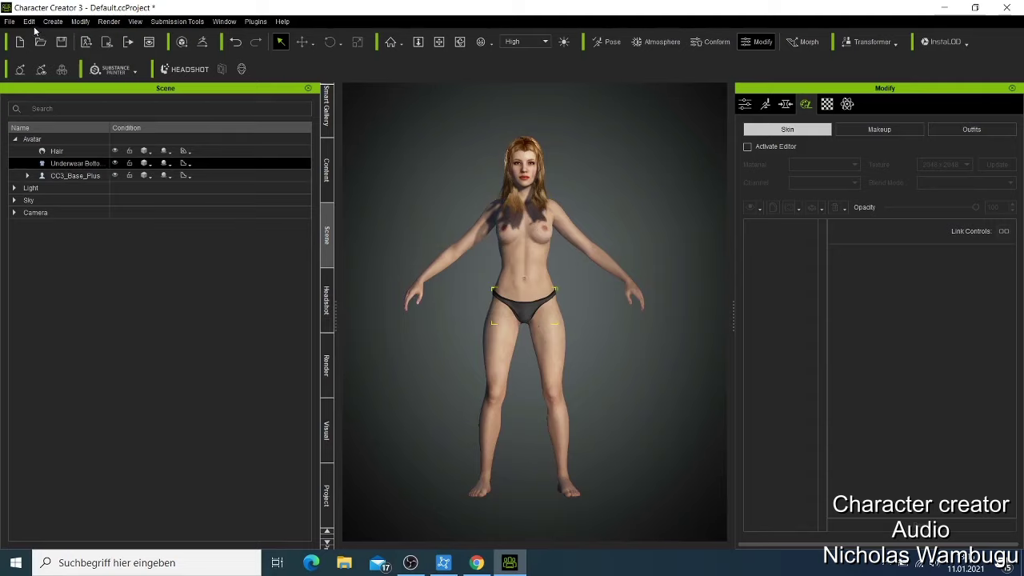
click(30, 21)
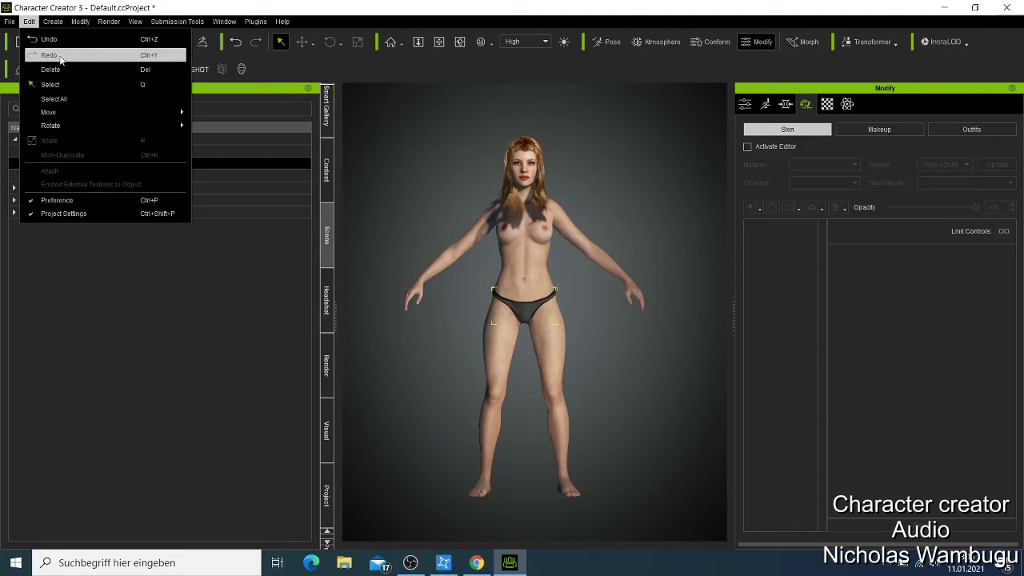
click(63, 70)
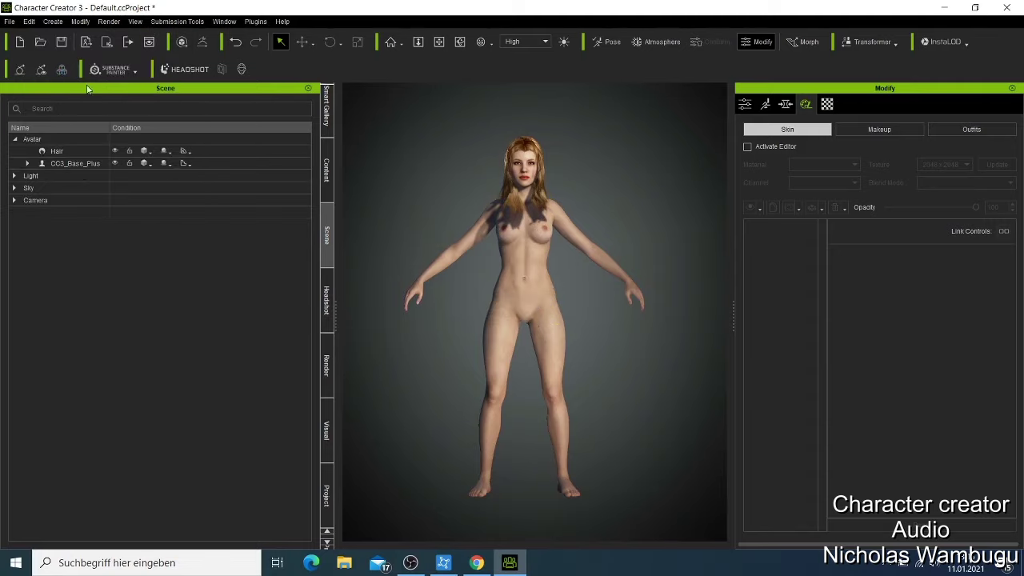
Apply the white Bra_A and the pink underwear bottoms B from the Underwear templates to the character.
click(318, 112)
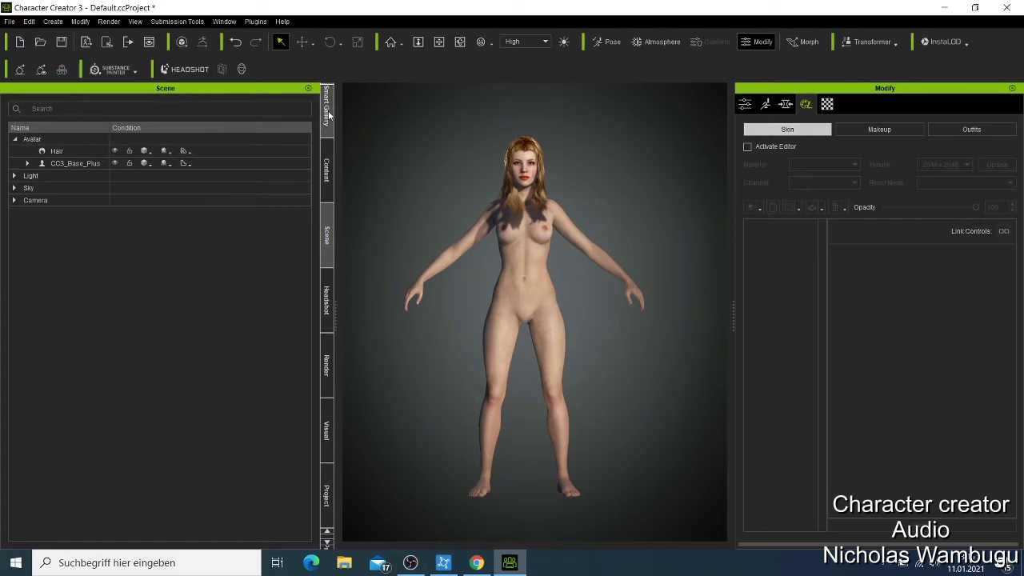
click(326, 182)
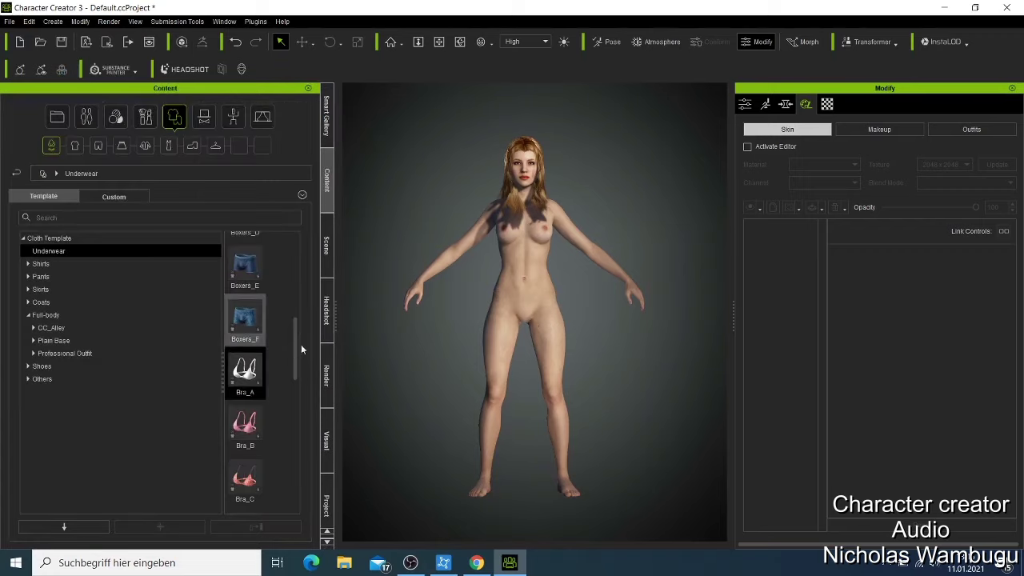
double_click(245, 374)
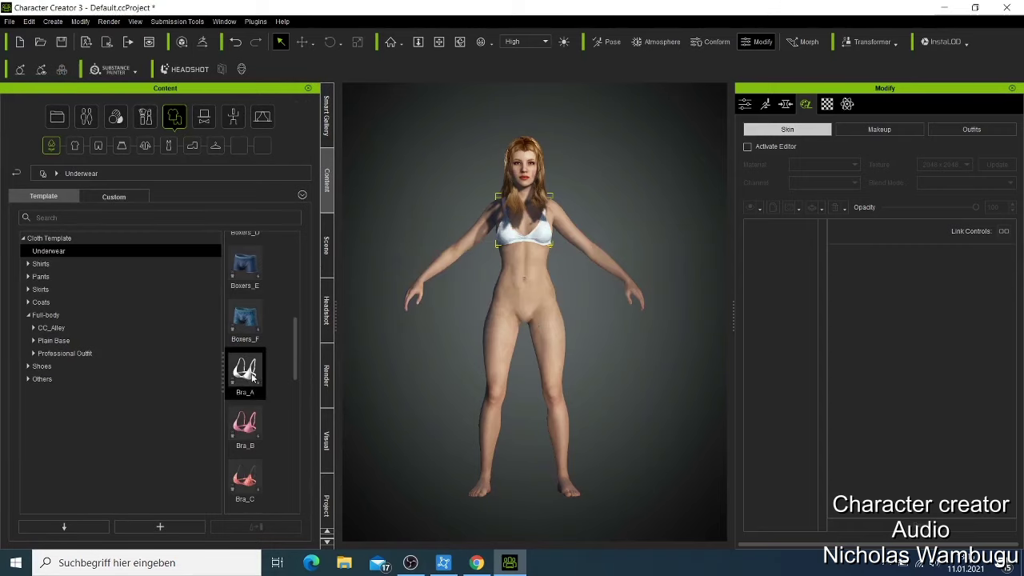
scroll(256, 416, down, 5)
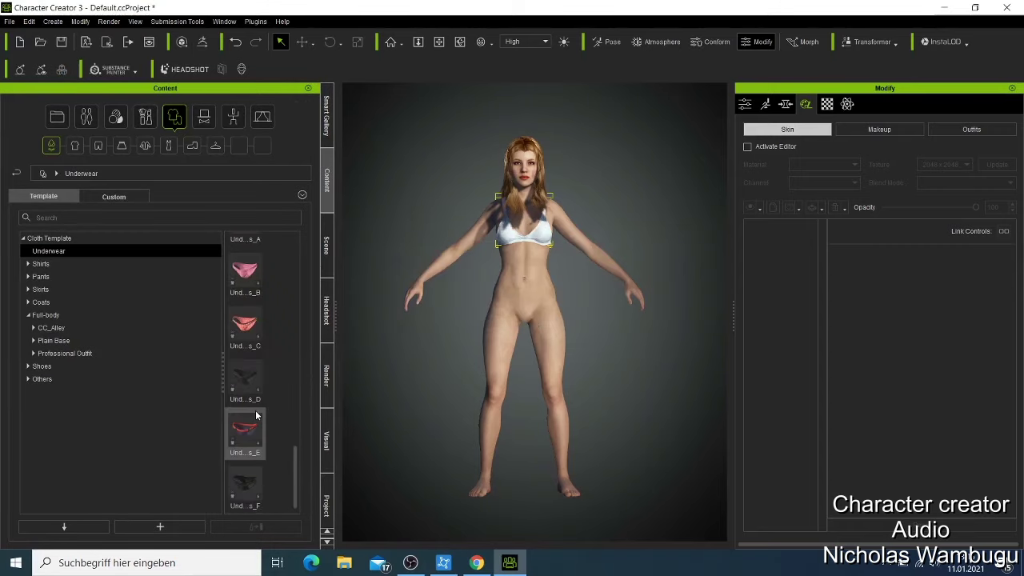
double_click(243, 278)
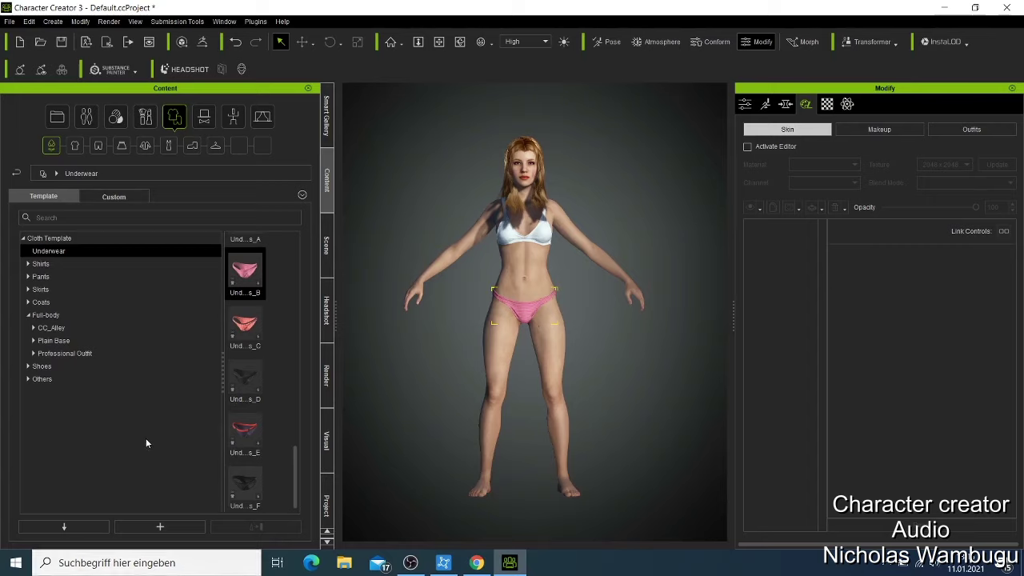
Apply the black skull-print top from the Shirts templates to the character.
click(55, 266)
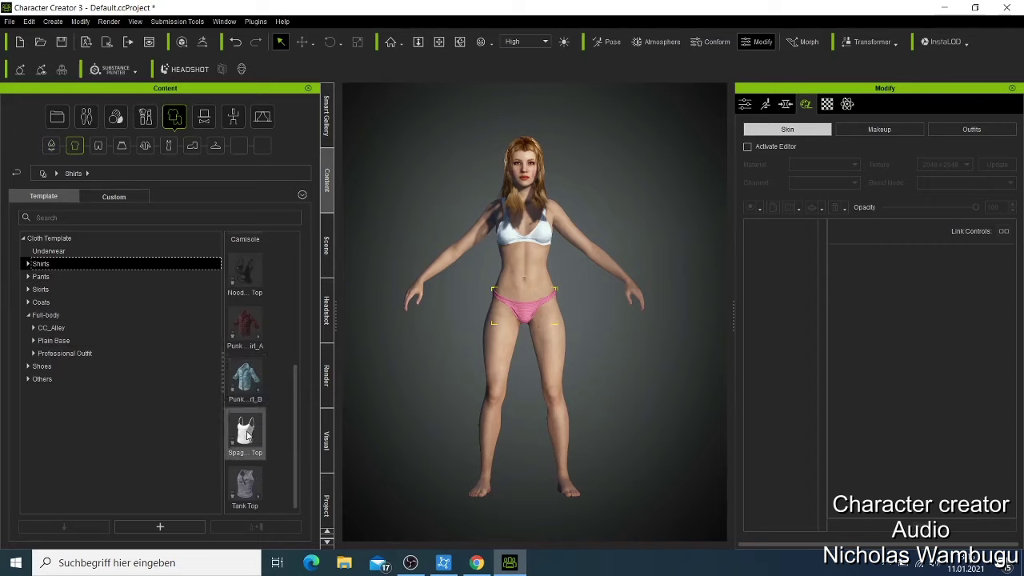
double_click(245, 284)
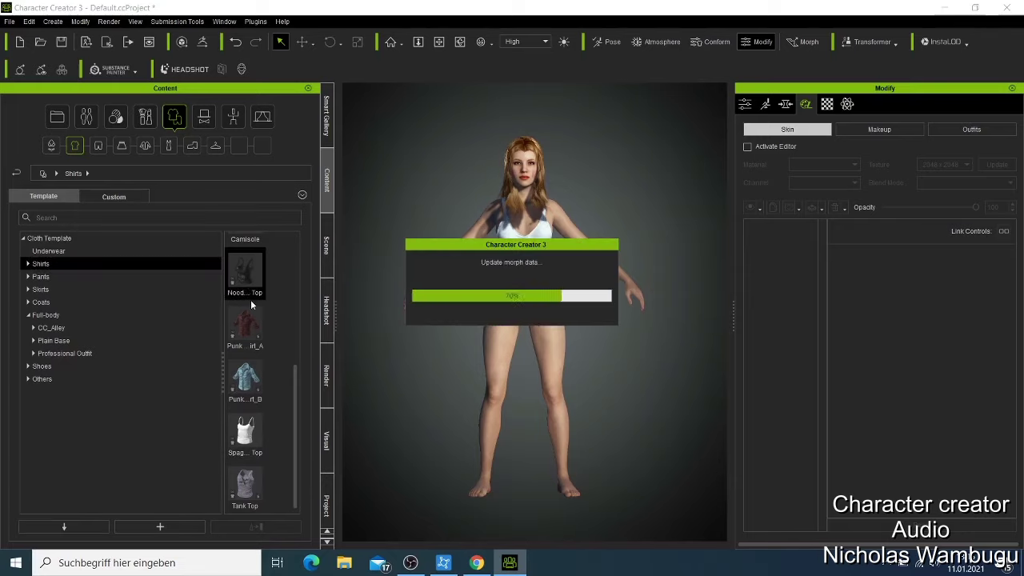
Look through the Shirts subfolders, including the Professional Outfit long-sleeve, short-sleeve and Sleeves tops templates.
click(29, 264)
click(33, 277)
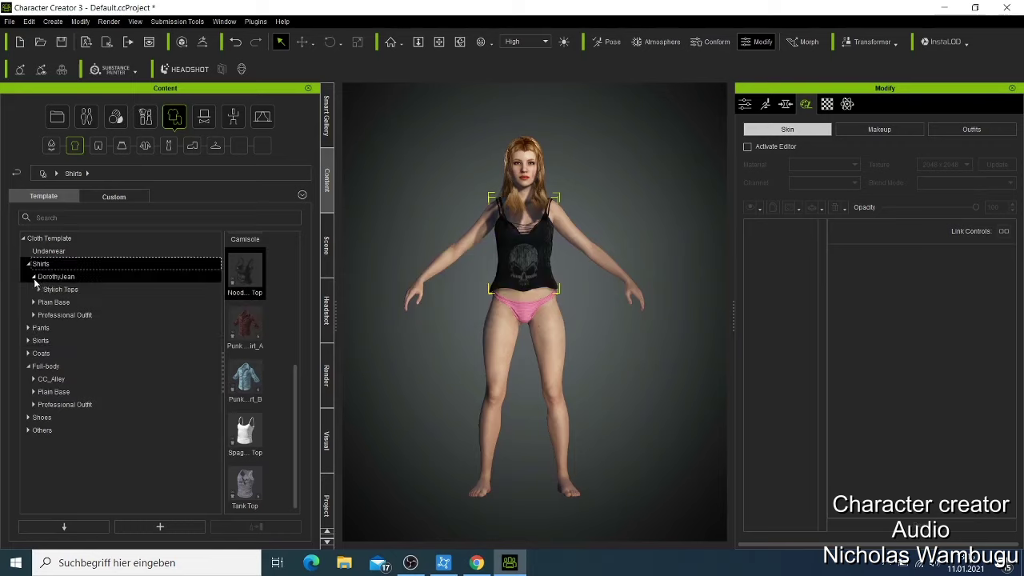
click(36, 303)
click(35, 317)
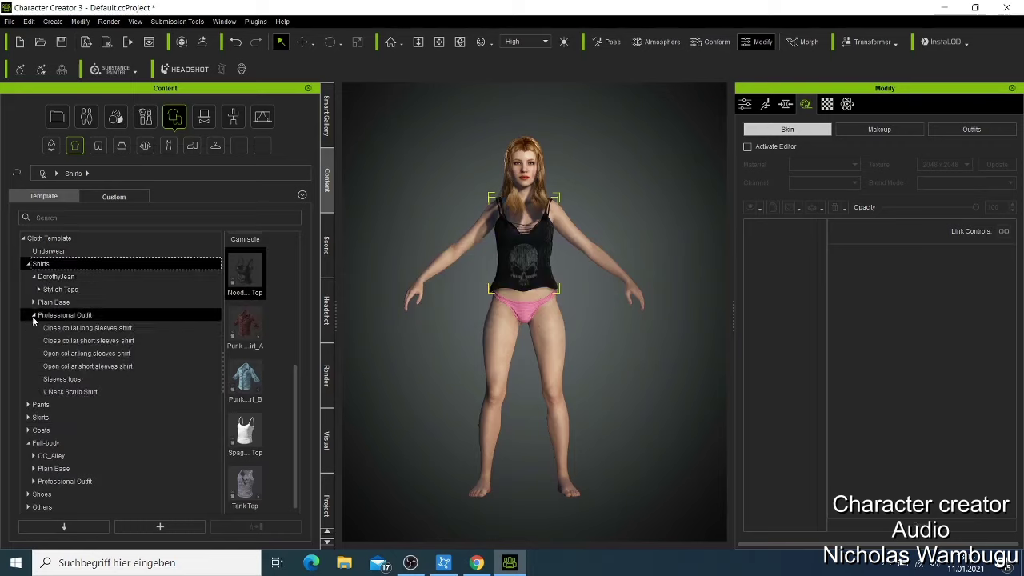
click(80, 328)
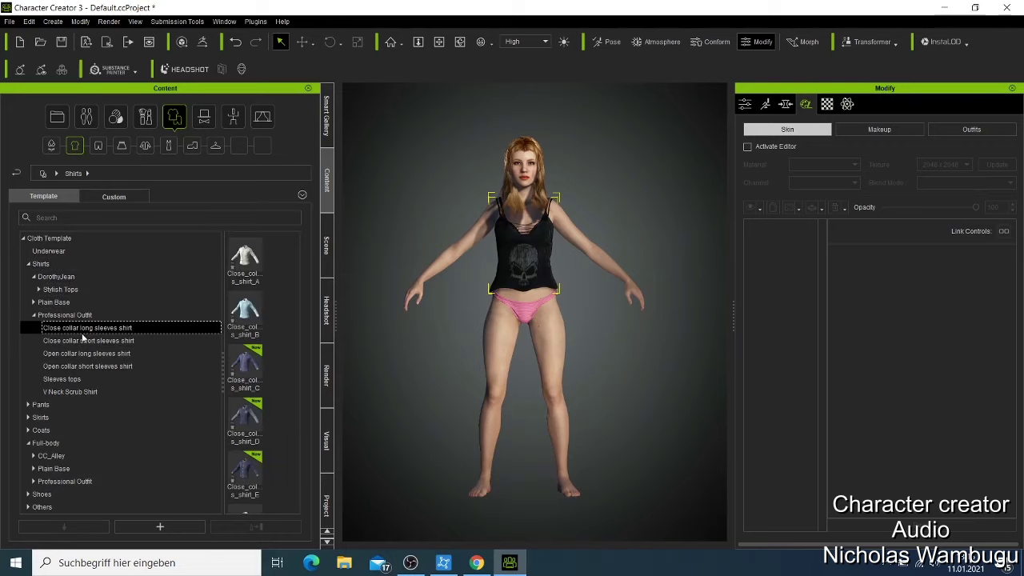
click(86, 342)
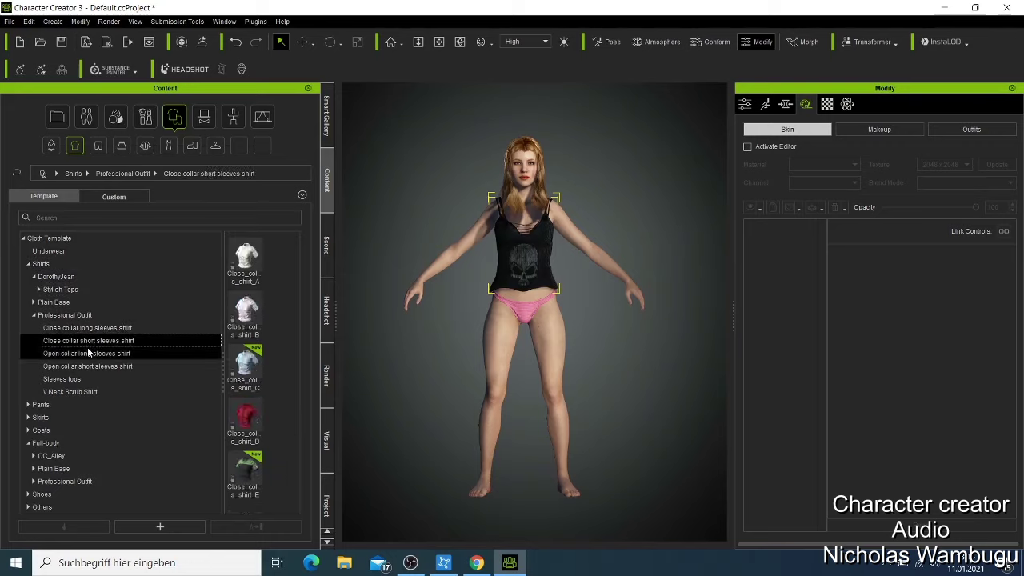
click(88, 354)
click(87, 366)
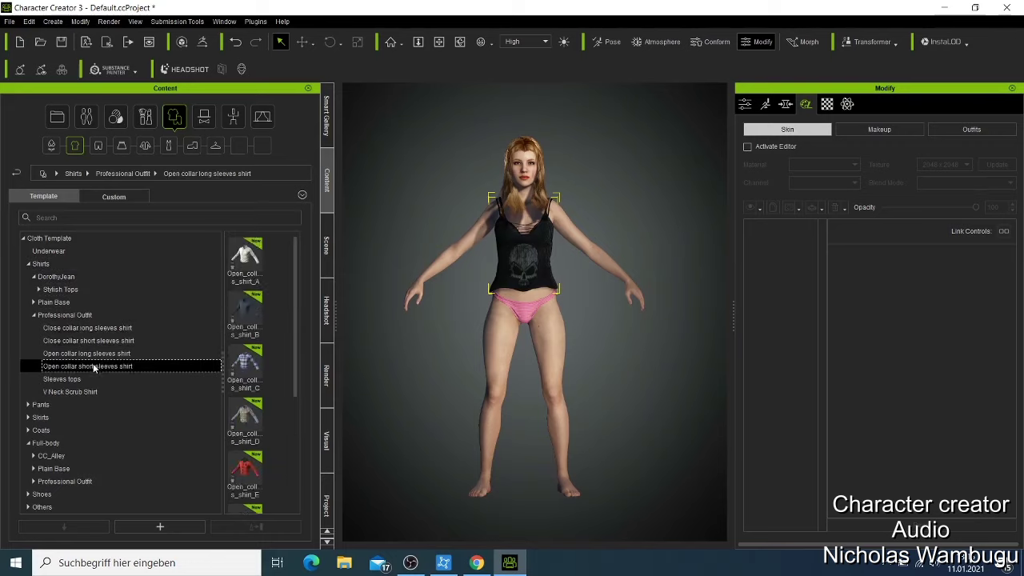
click(75, 380)
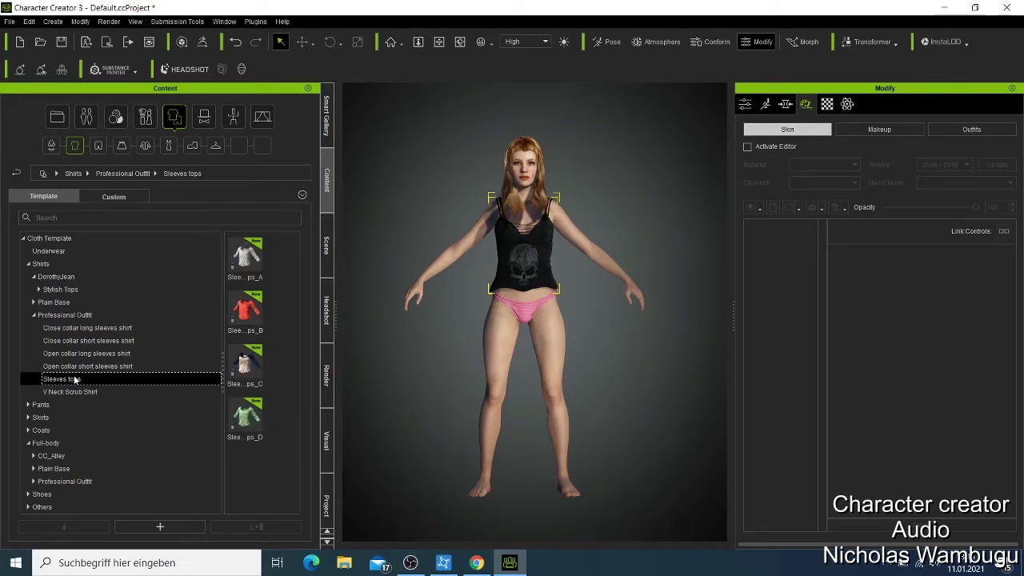
double_click(245, 268)
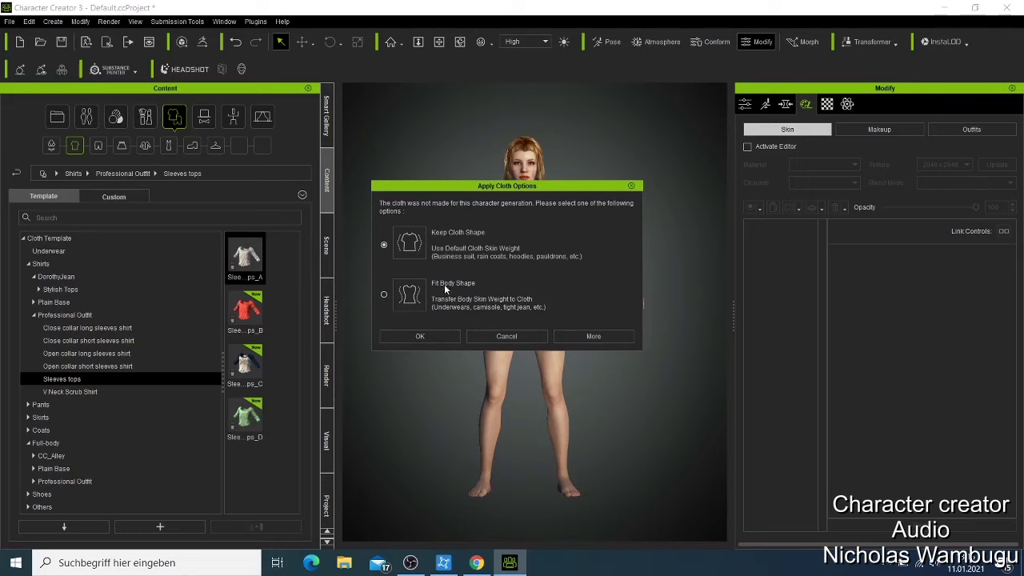
click(384, 295)
click(633, 186)
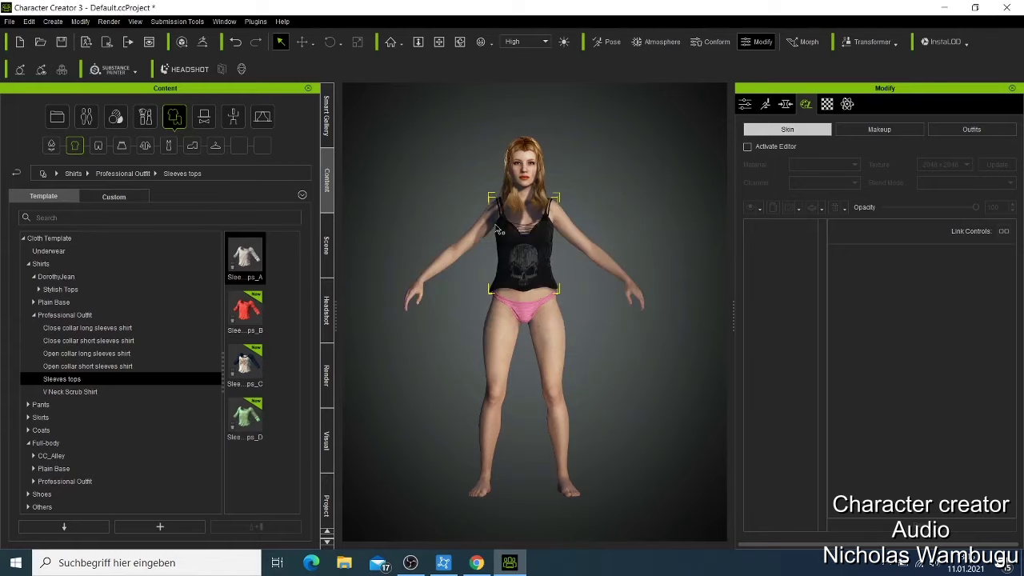
Delete the character's upper-body clothing and apply the Sleeves tops A template with Fit Body Shape and the Default skin weight preset.
key(Delete)
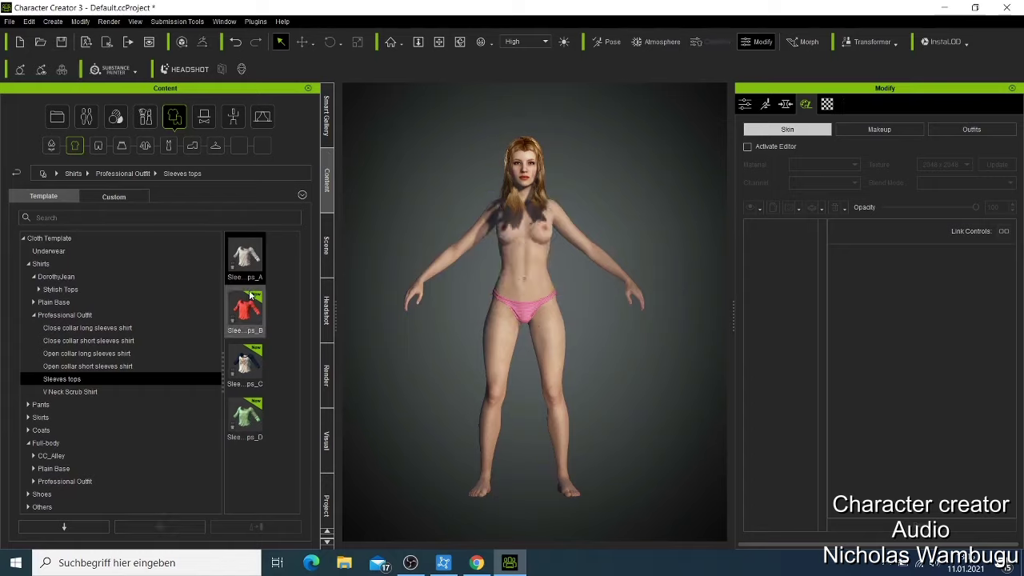
double_click(251, 263)
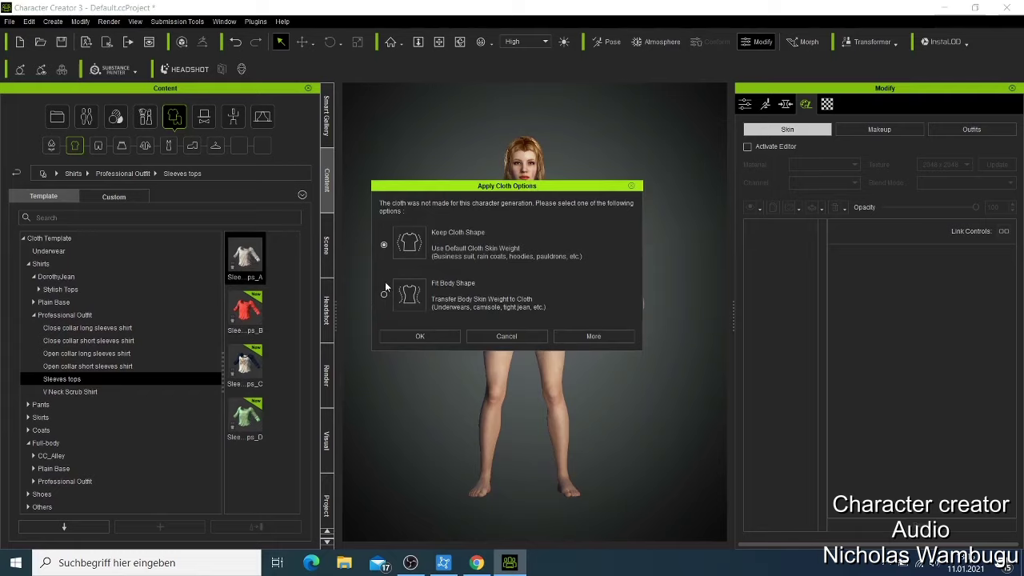
click(384, 295)
click(416, 336)
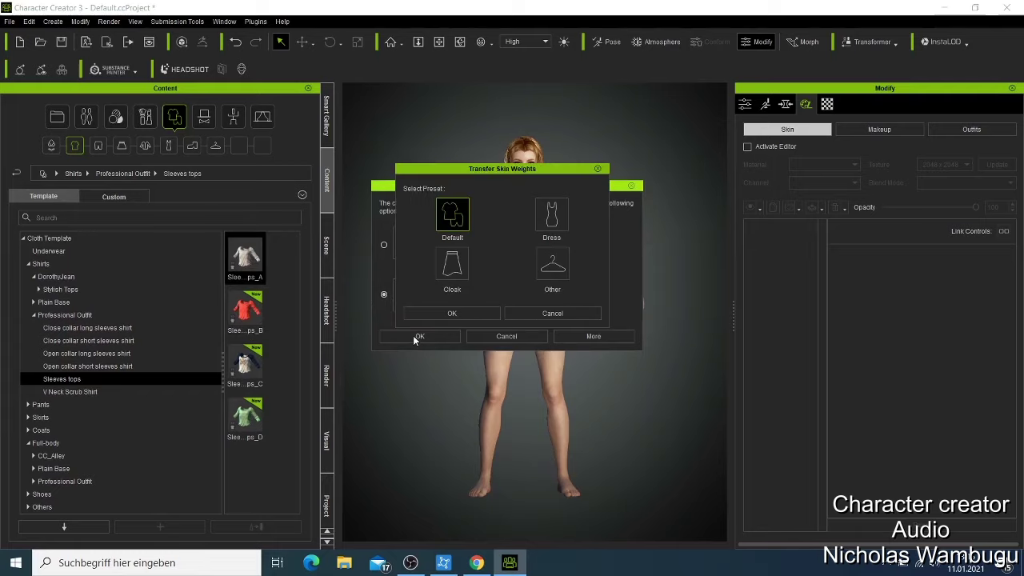
click(453, 313)
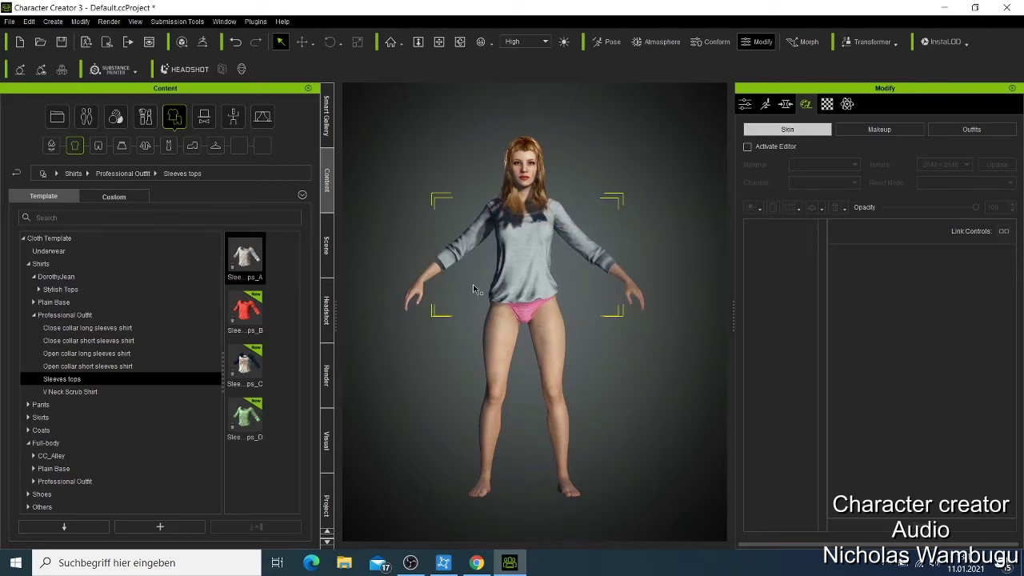
scroll(444, 276, up, 5)
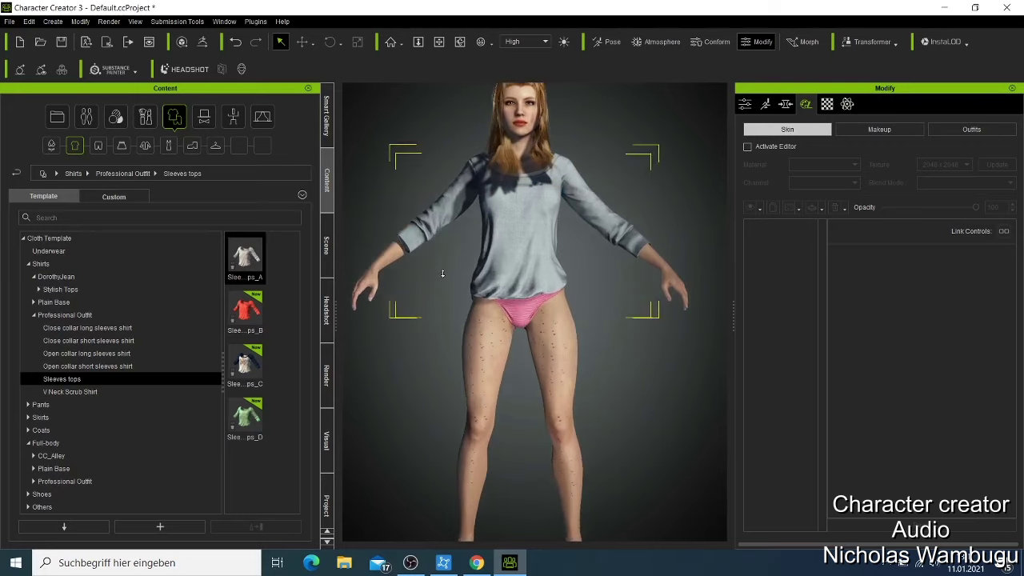
scroll(443, 274, up, 2)
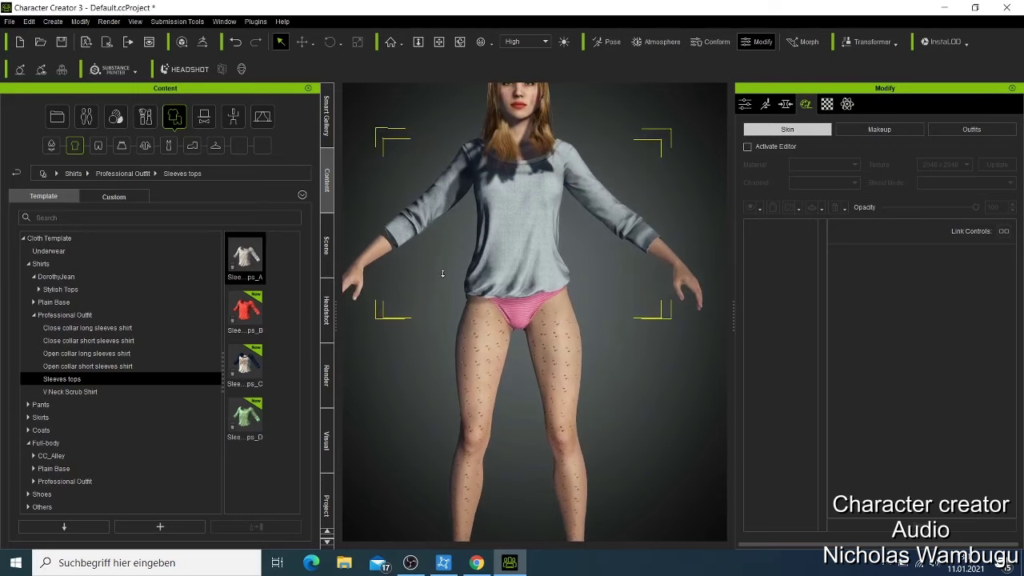
Replace the character's grey top with the Sleeves tops C template, using Fit Body Shape and the Default skin weight preset.
scroll(448, 237, down, 2)
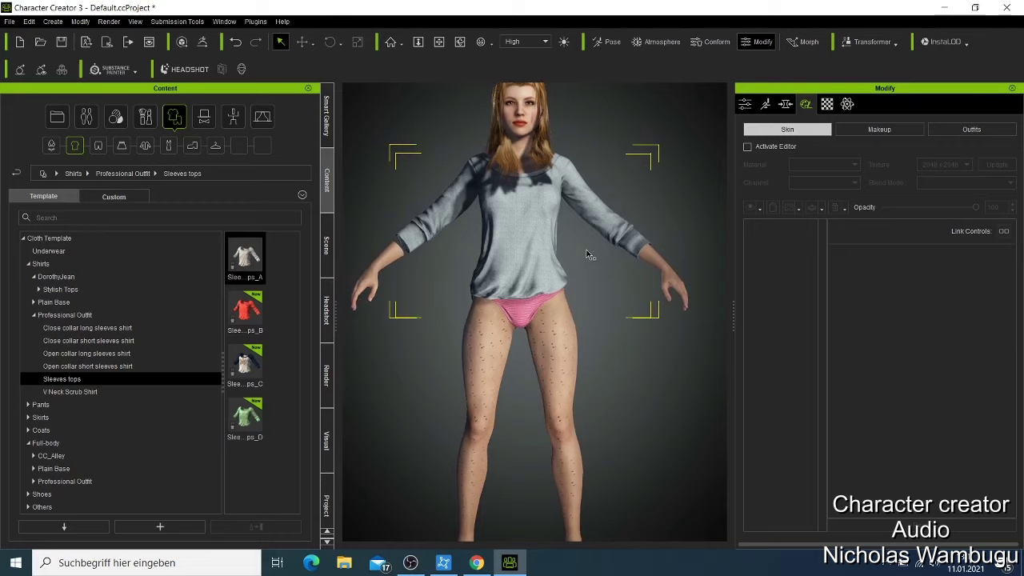
click(598, 375)
click(460, 42)
drag(463, 364, 493, 369)
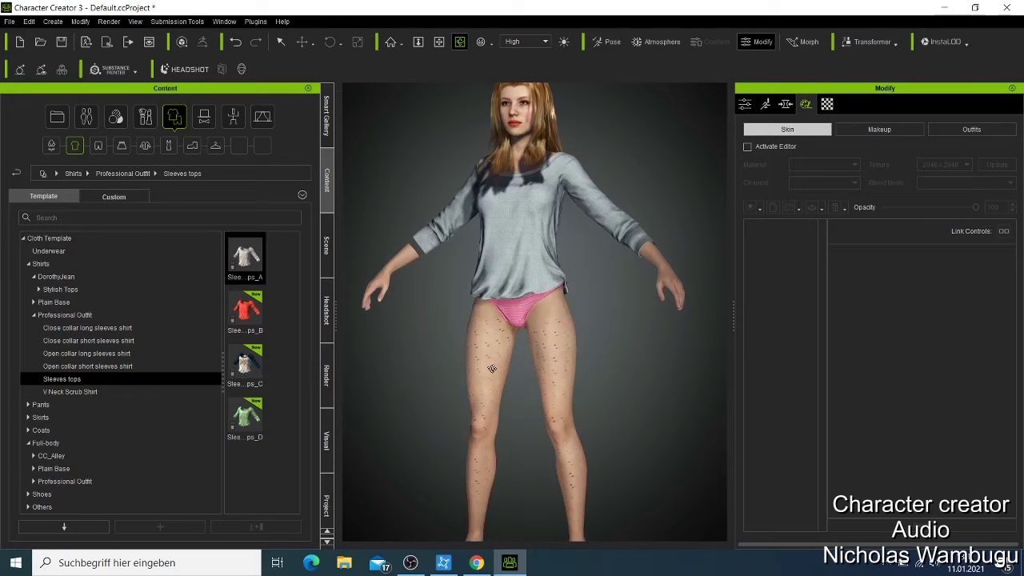
double_click(257, 365)
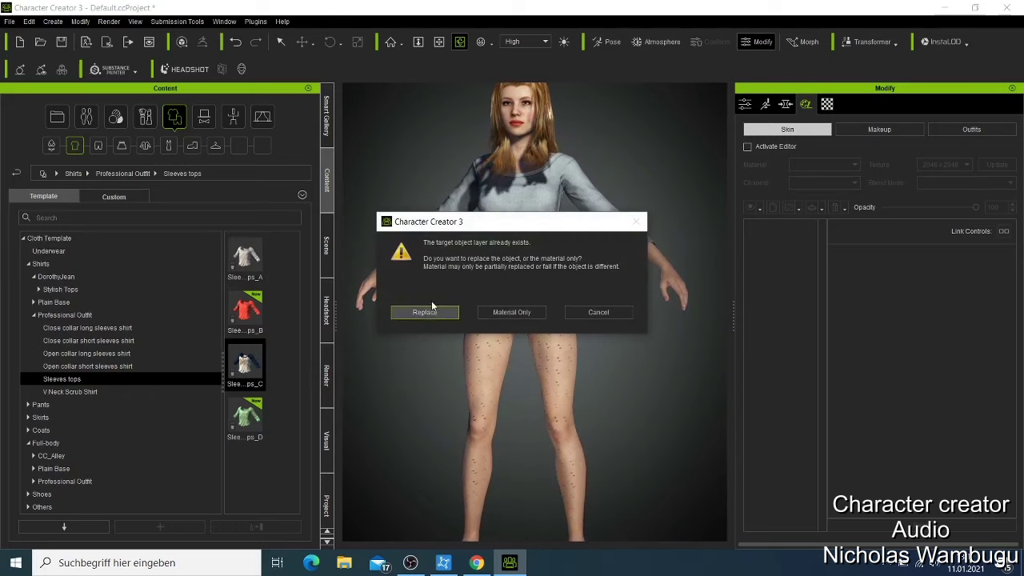
click(424, 310)
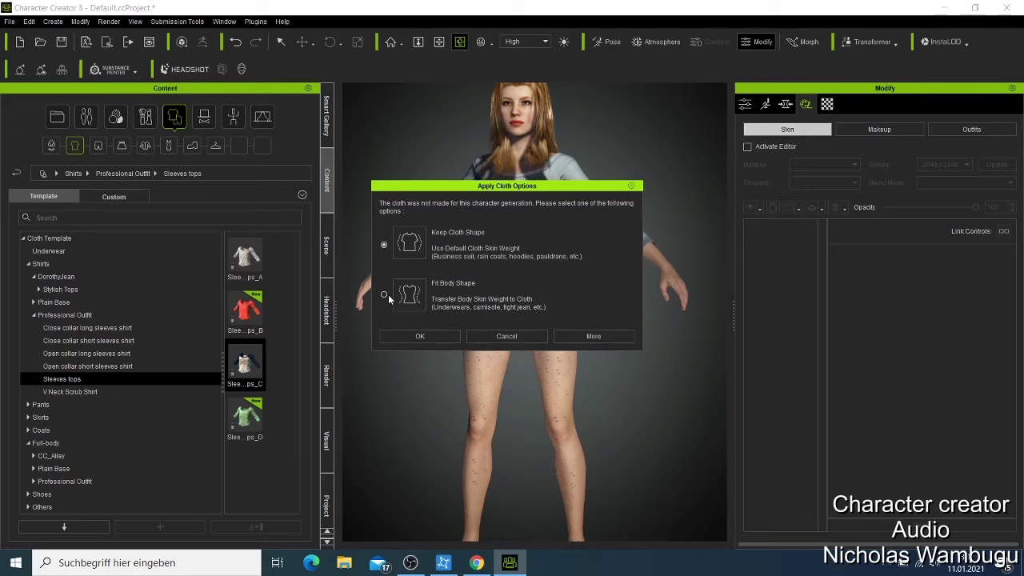
click(384, 295)
click(417, 337)
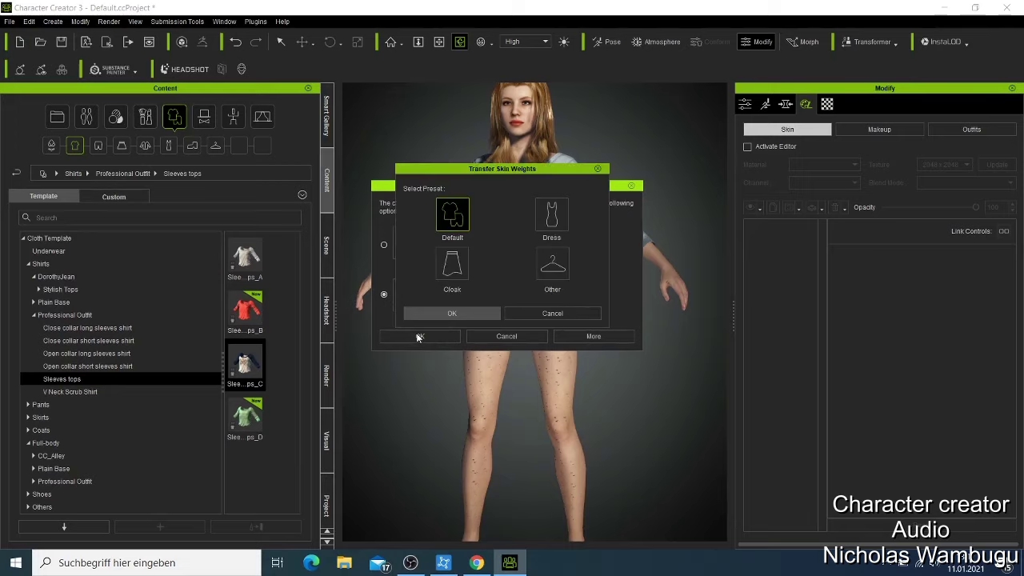
click(448, 314)
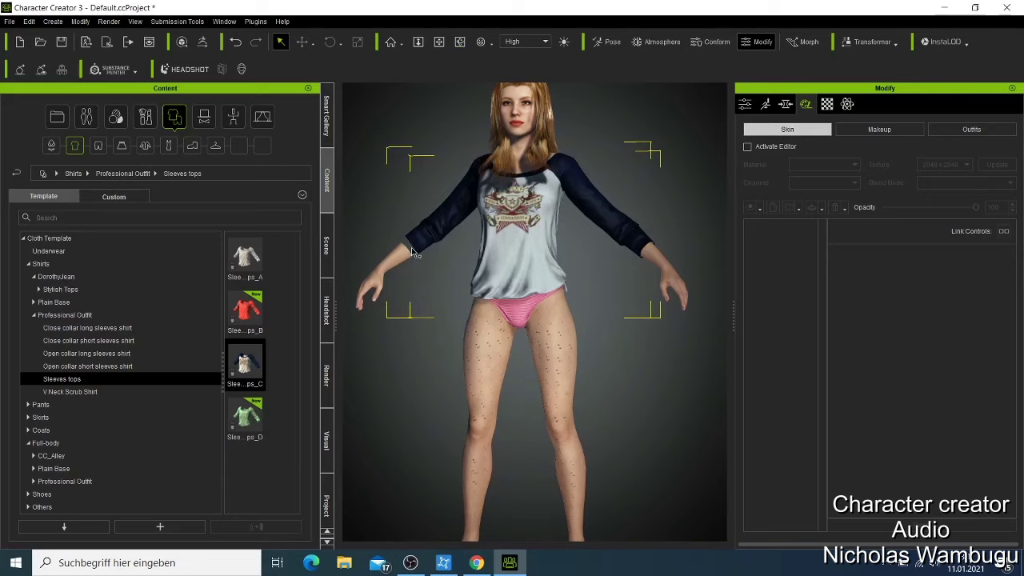
scroll(445, 288, up, 3)
scroll(447, 290, down, 3)
scroll(446, 290, down, 2)
click(447, 290)
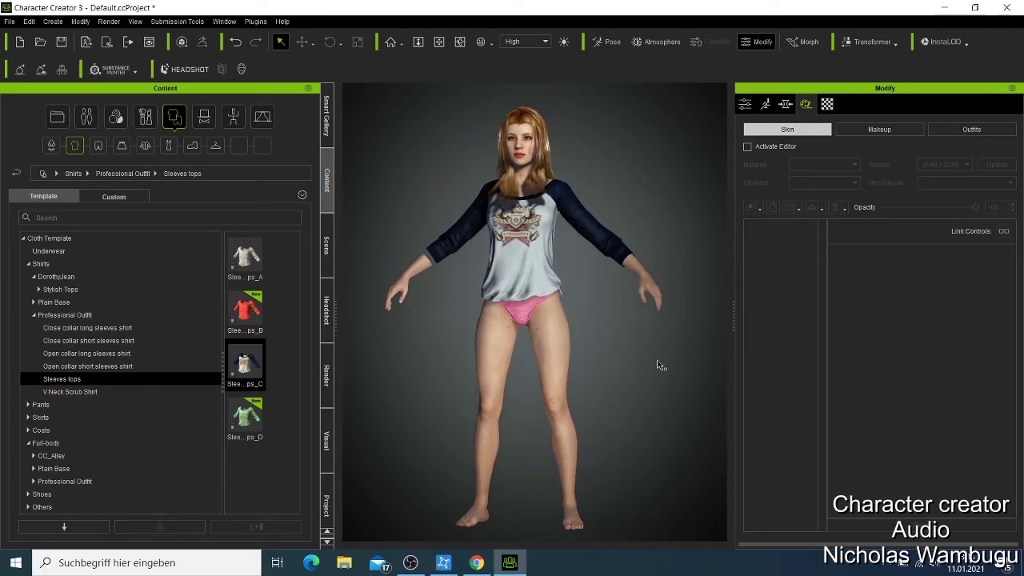
Look through the Pants subfolders, including the Professional Outfit scrub pants, slacks and cargo pants, the Plain Base pants and the DorothyJean Mens Suits pants.
click(42, 405)
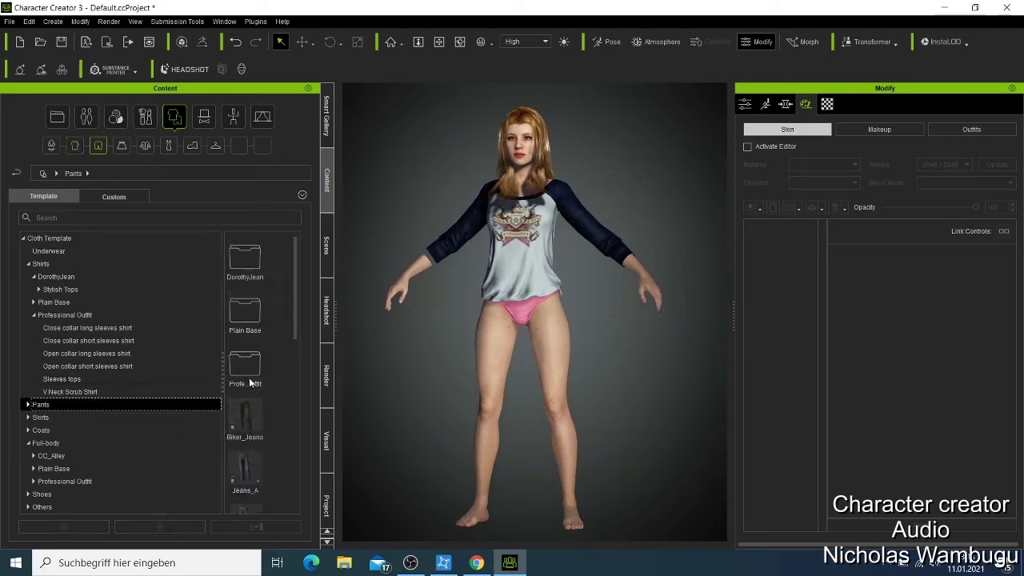
double_click(243, 366)
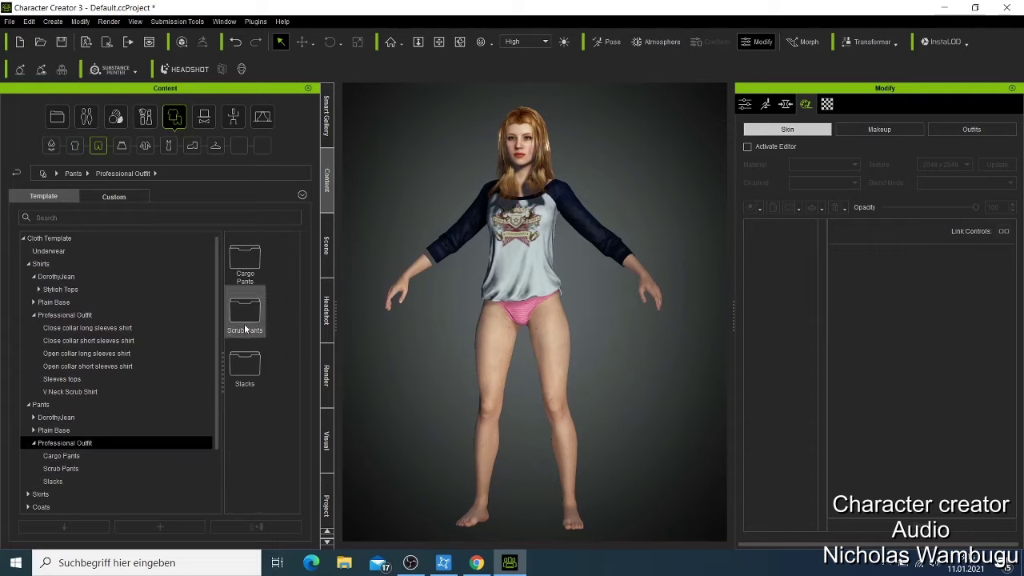
double_click(245, 320)
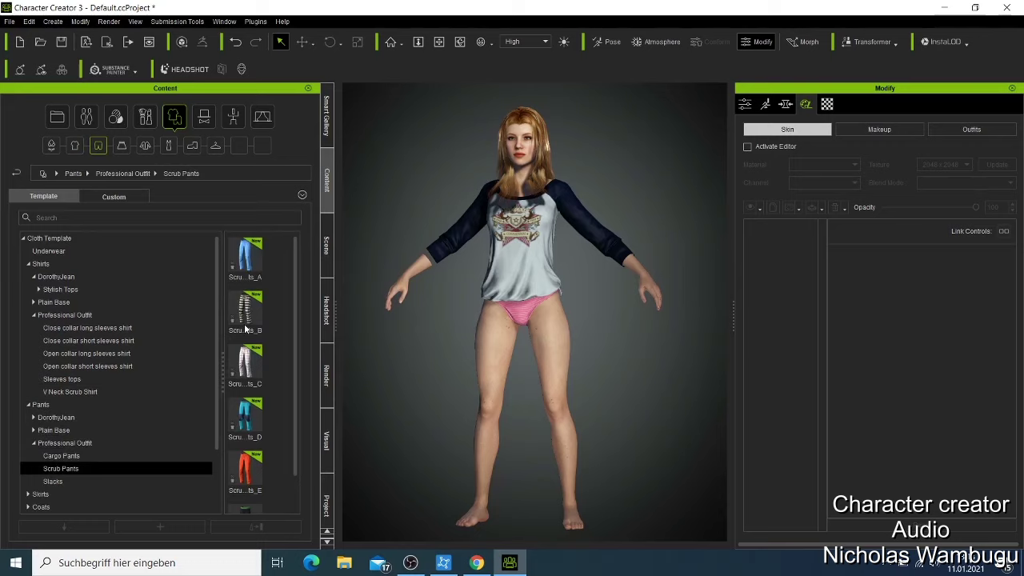
scroll(248, 336, down, 1)
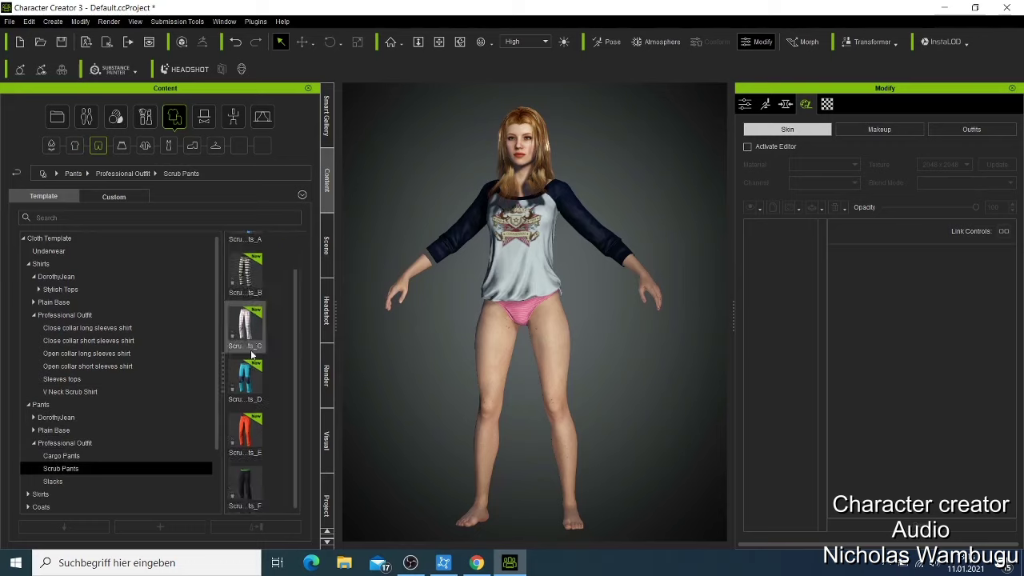
click(53, 482)
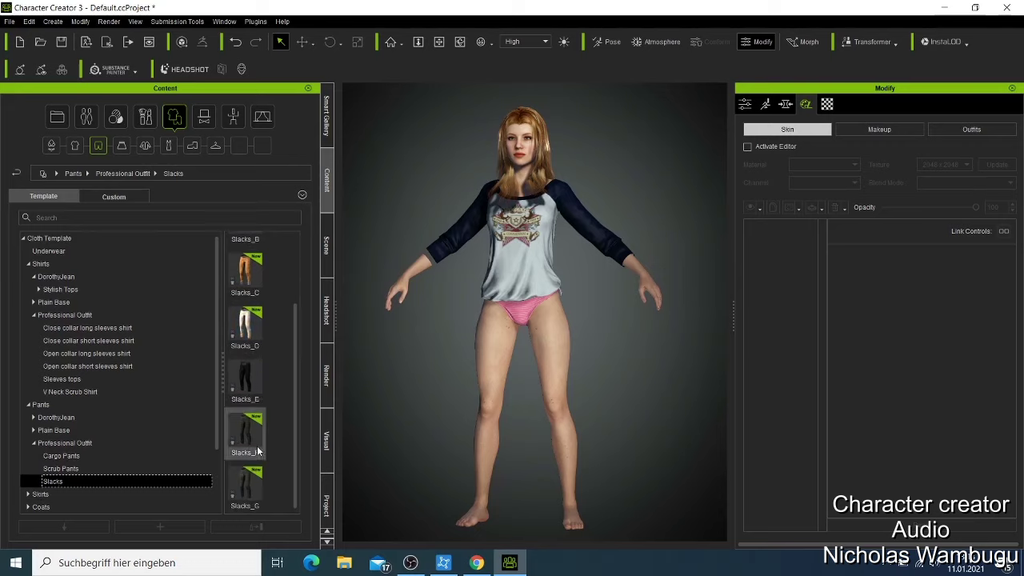
click(56, 458)
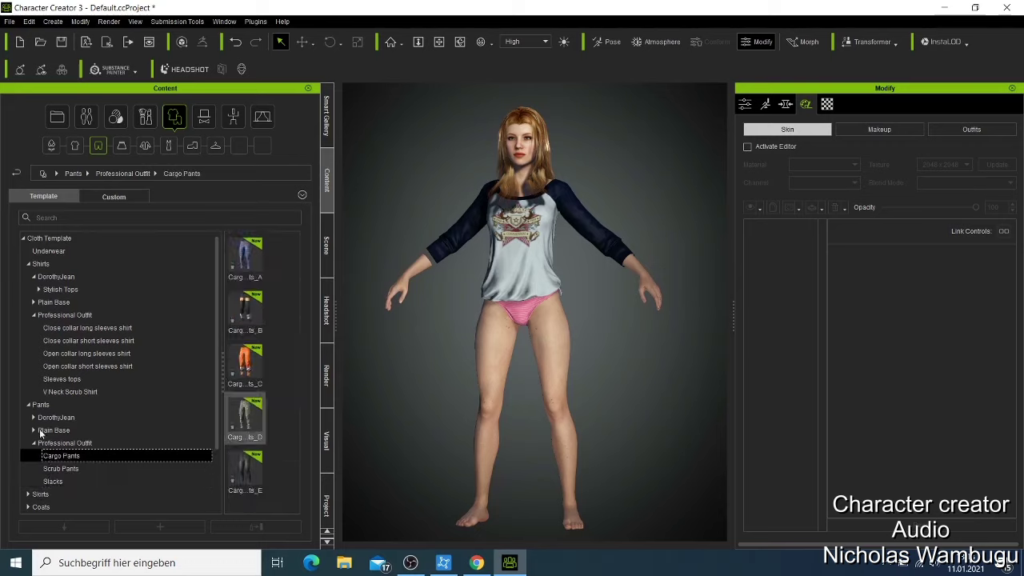
click(46, 432)
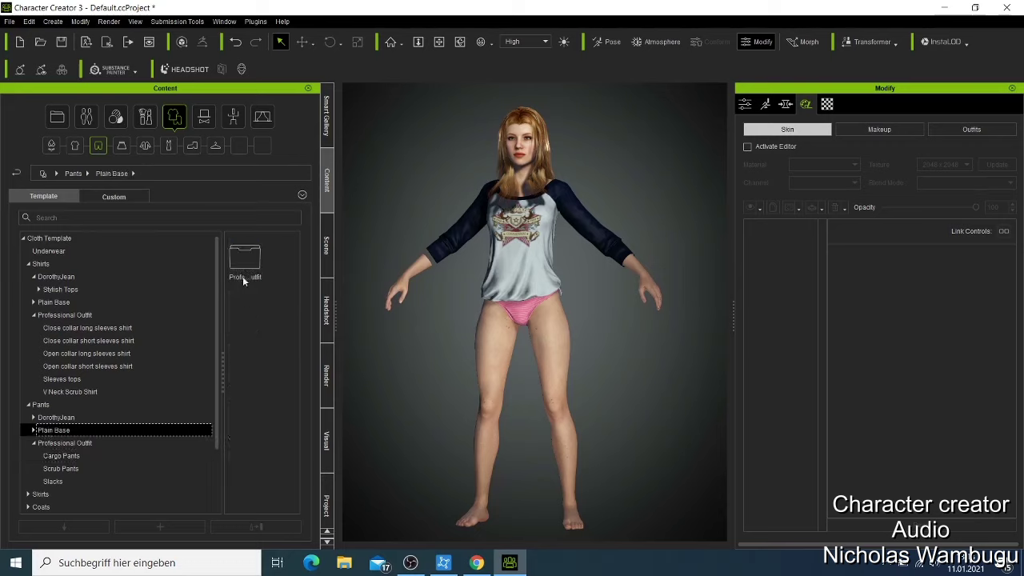
double_click(251, 270)
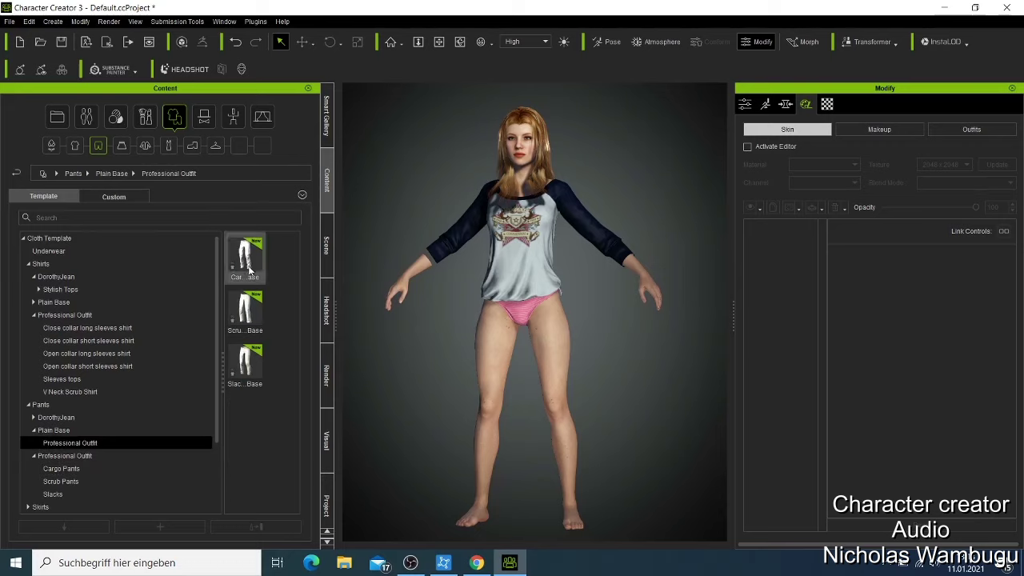
click(54, 421)
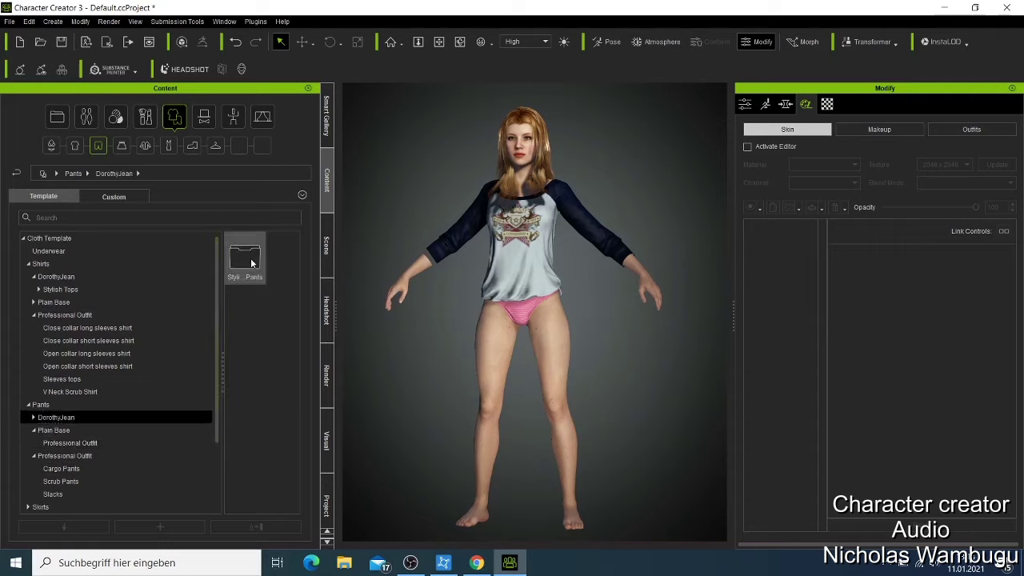
double_click(250, 262)
double_click(252, 262)
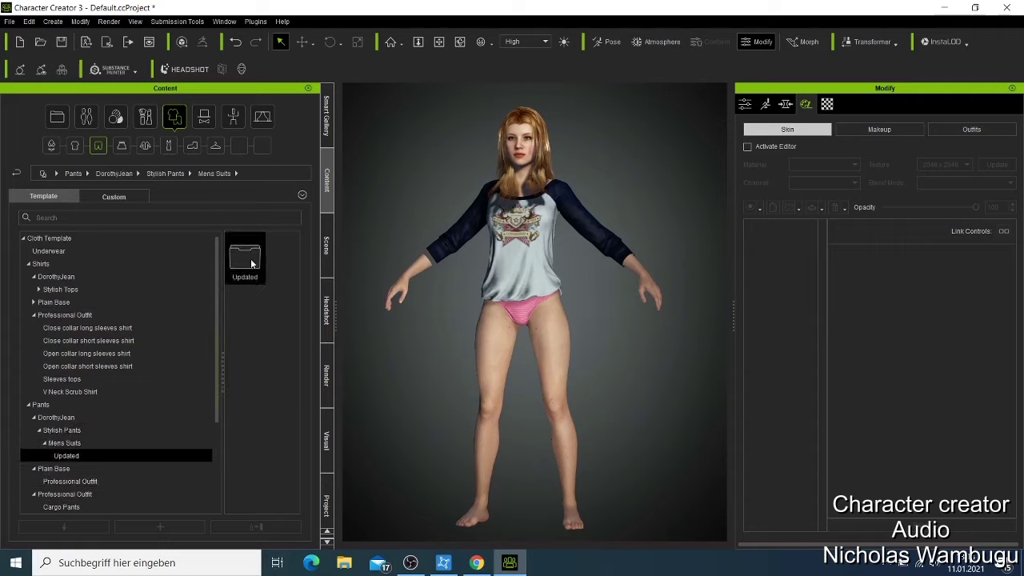
double_click(251, 262)
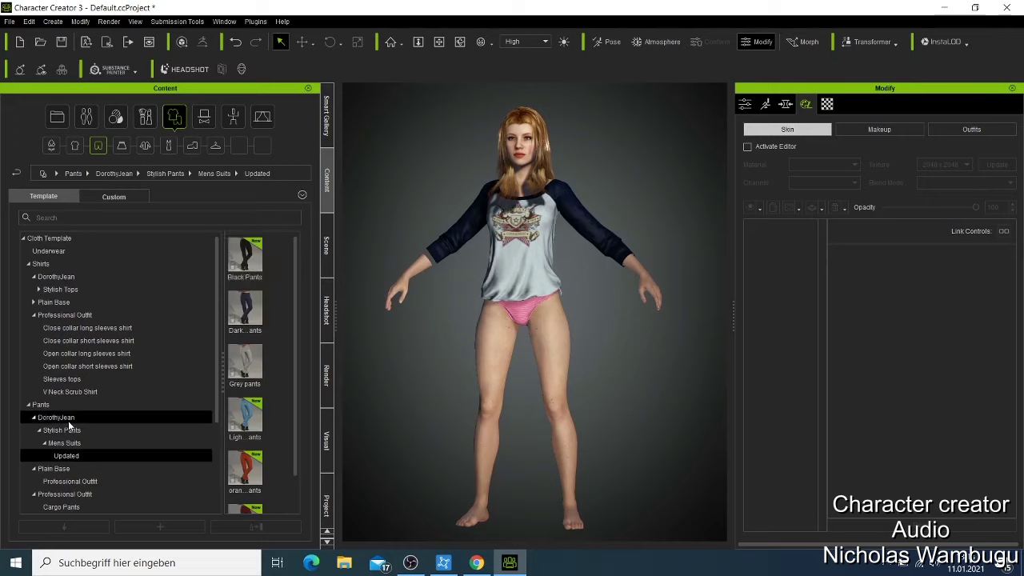
scroll(92, 426, down, 3)
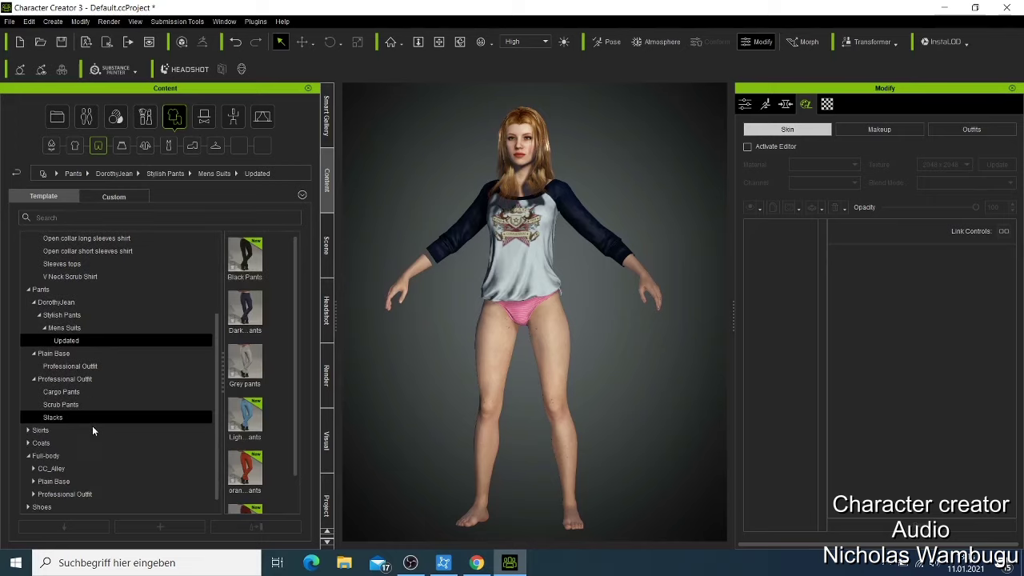
scroll(95, 431, up, 3)
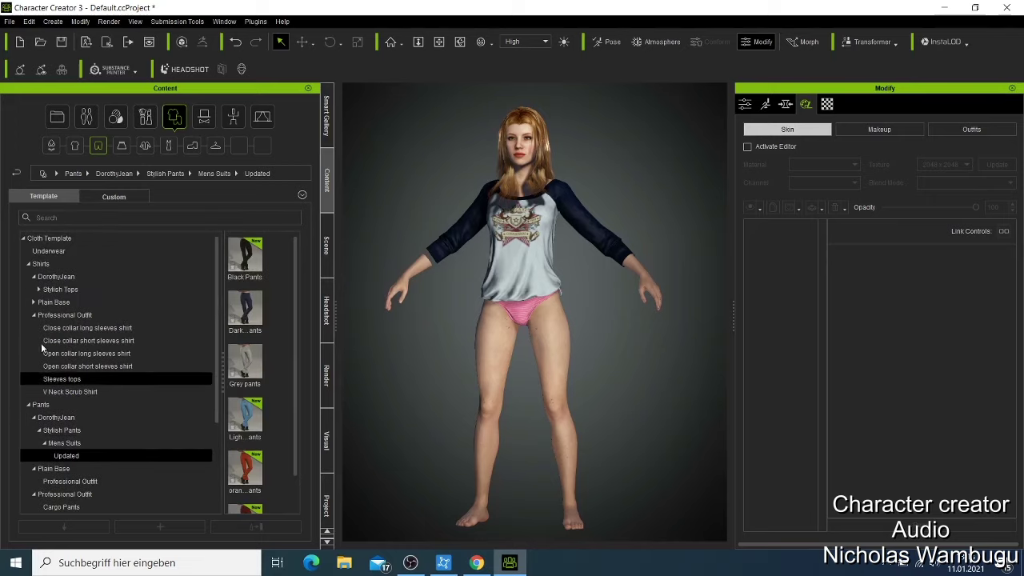
Apply the black low-rise shorts from the Pants templates and replace them with the blue denim low-rise shorts.
click(41, 405)
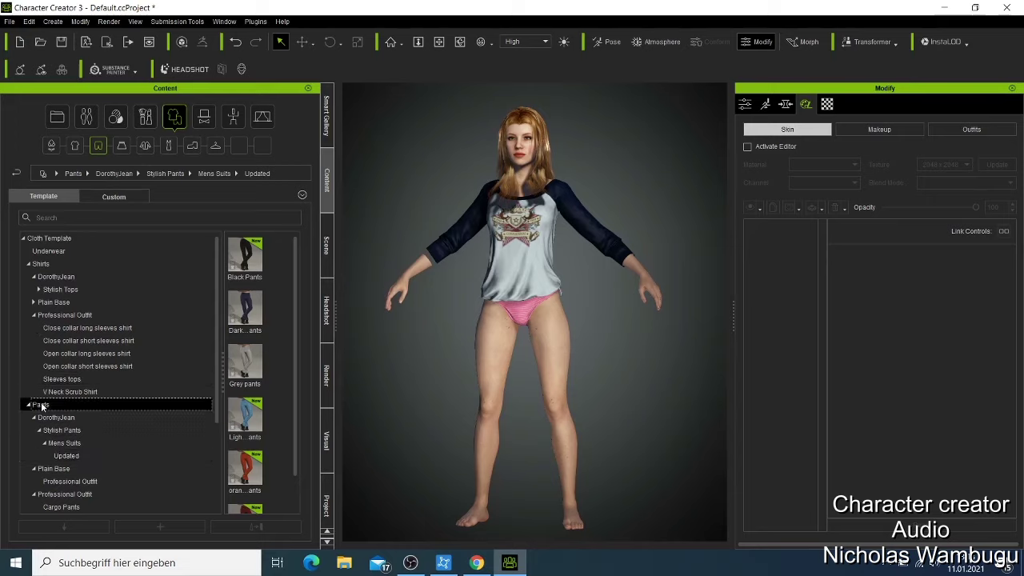
scroll(251, 408, down, 5)
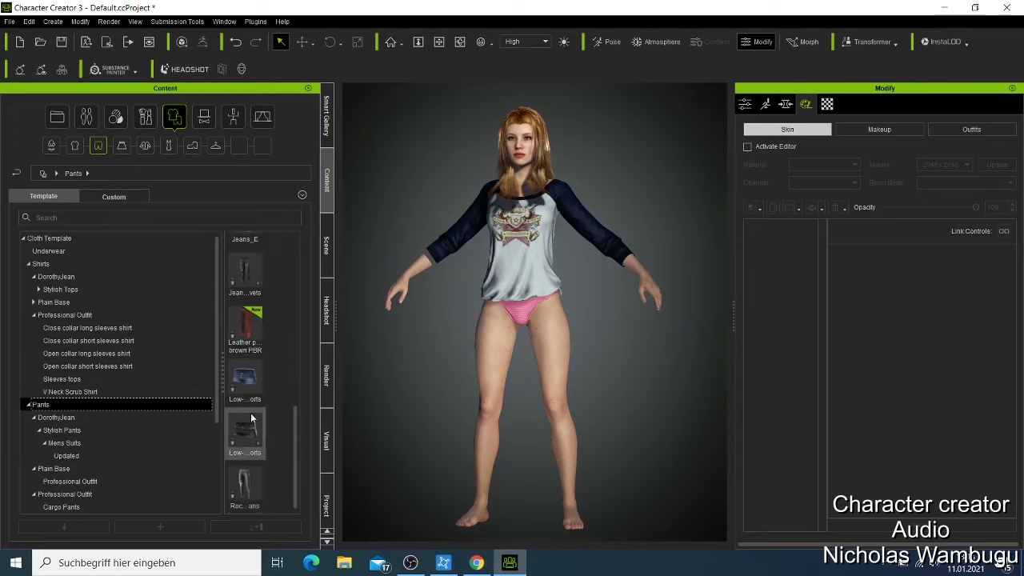
double_click(253, 442)
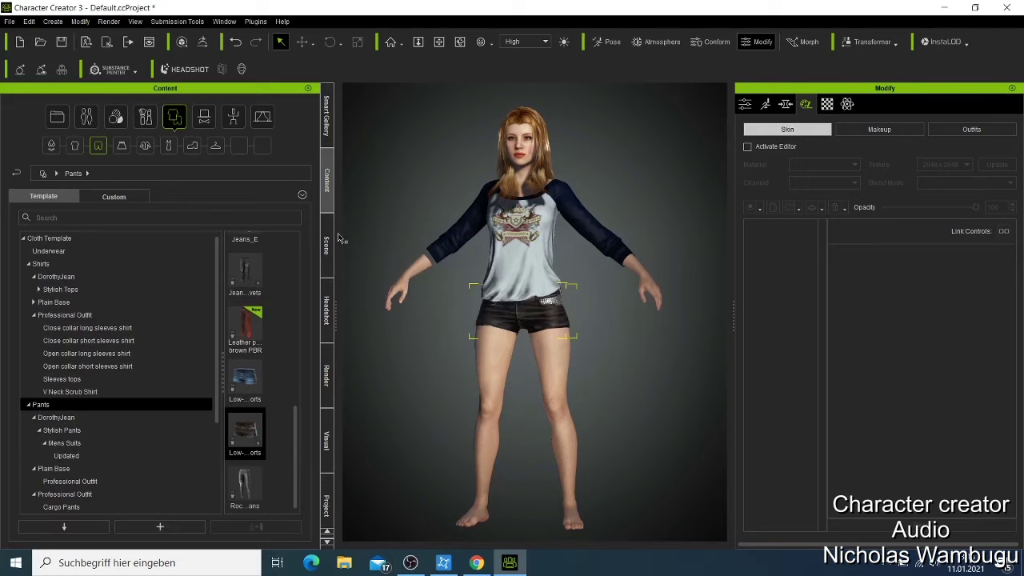
double_click(245, 379)
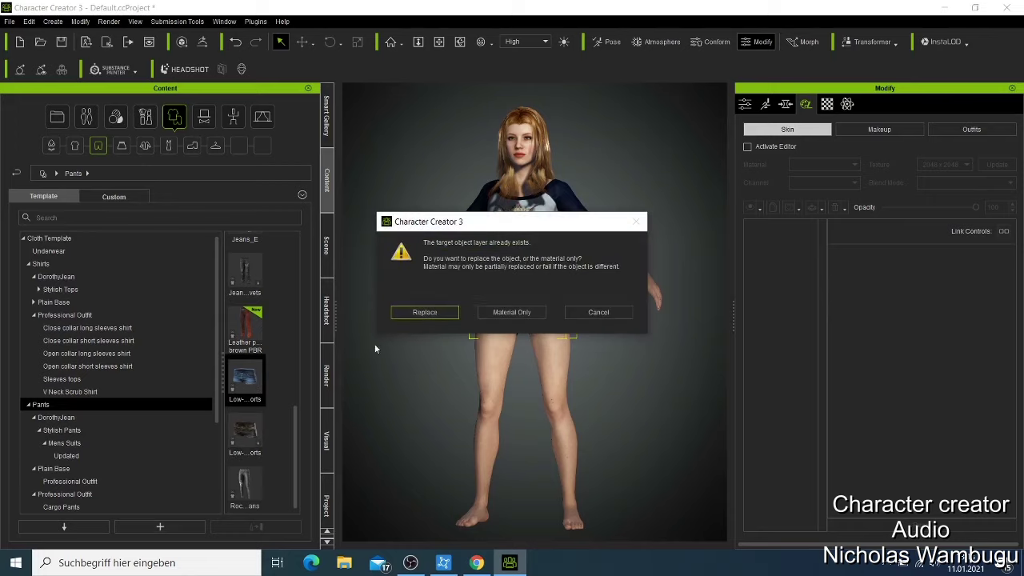
click(446, 312)
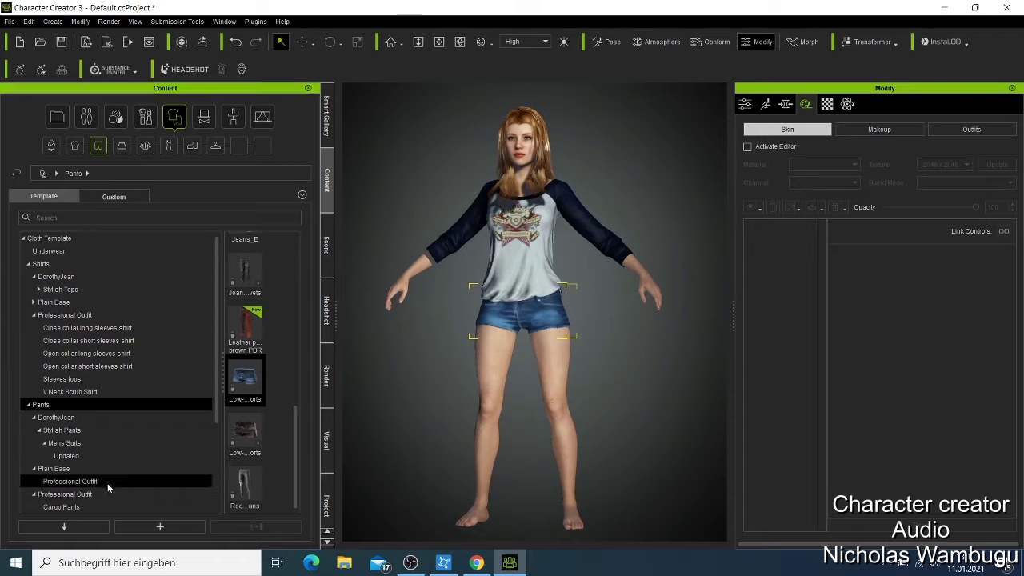
Apply the dark red high heels C from the Shoes templates to the character.
scroll(114, 432, down, 3)
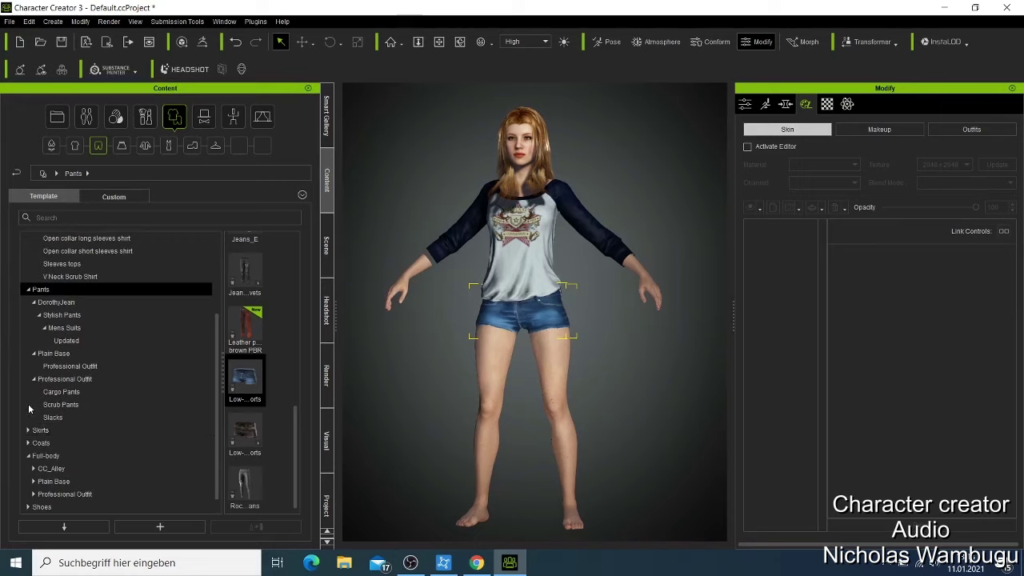
scroll(96, 441, down, 1)
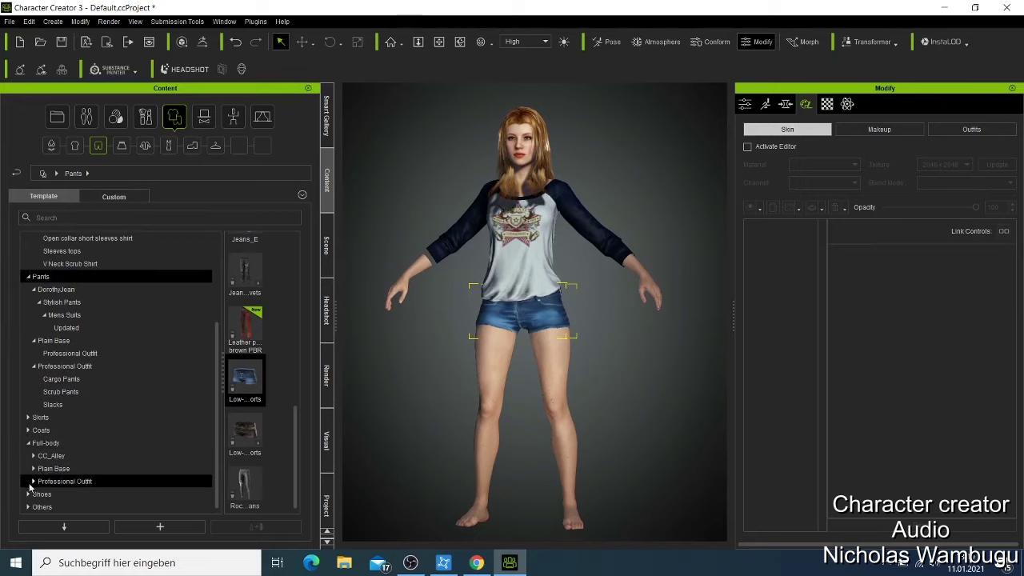
click(33, 494)
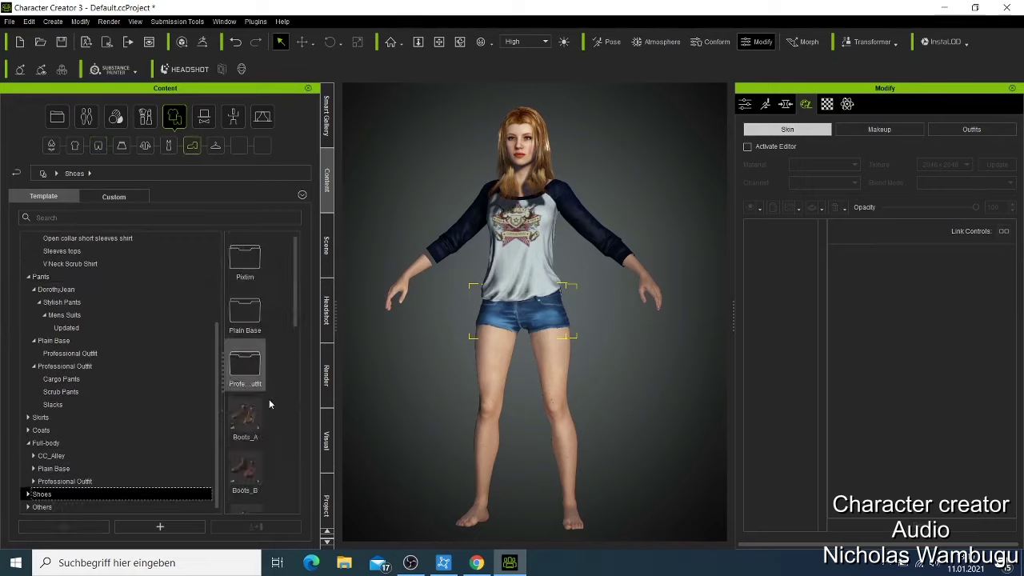
scroll(261, 442, down, 5)
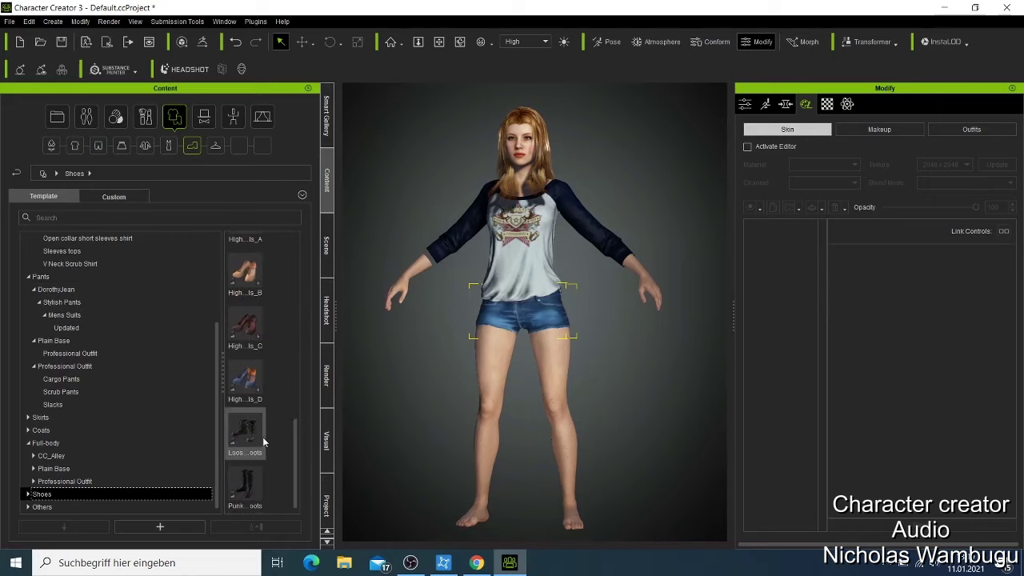
double_click(248, 342)
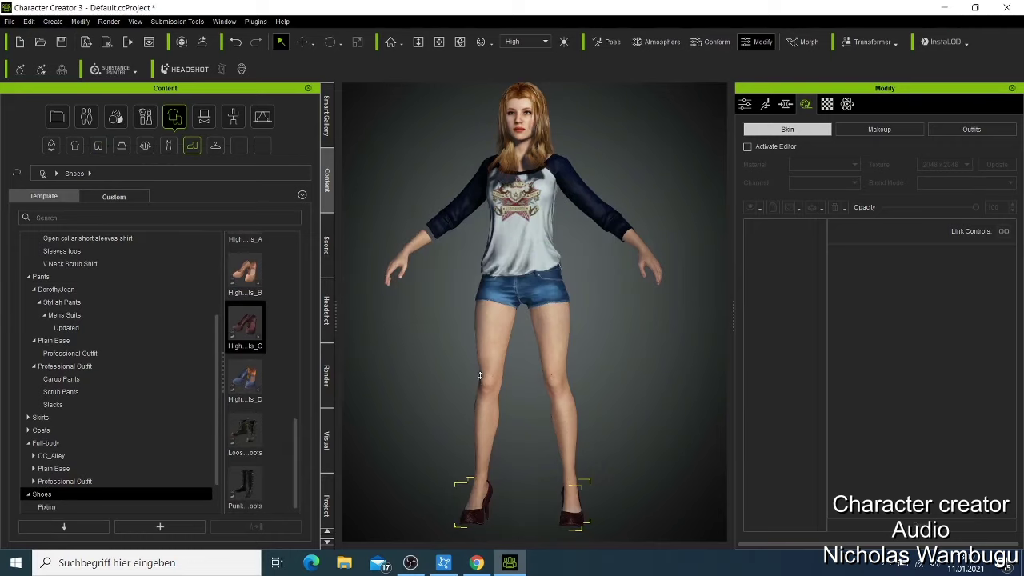
scroll(480, 375, down, 2)
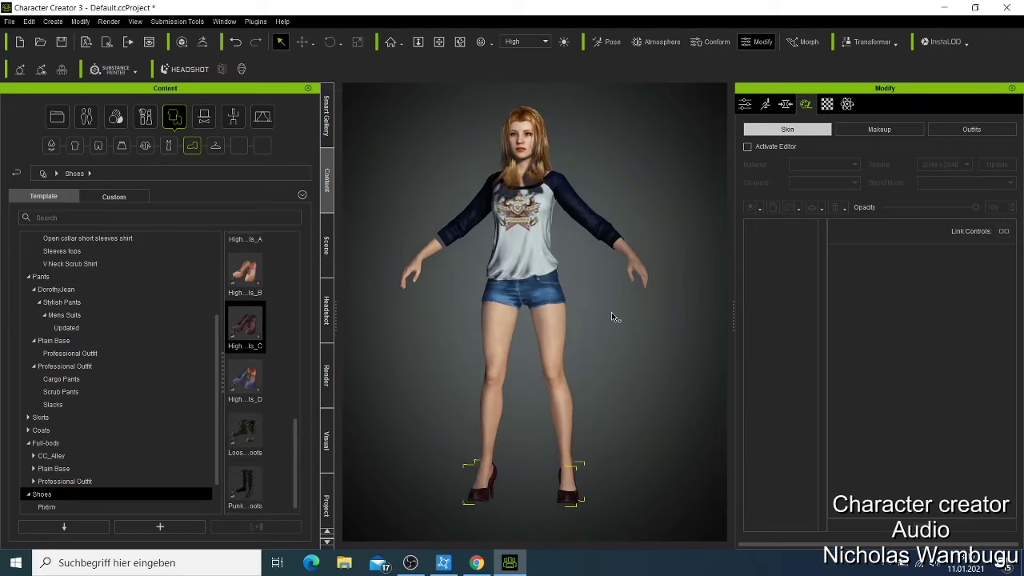